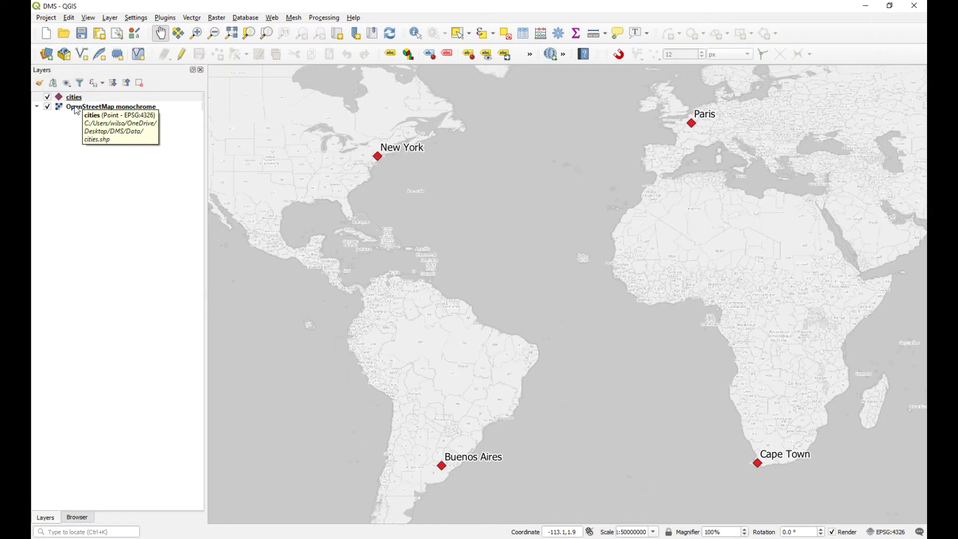
# Step: Open the cities layer's attribute table and turn on editing
pyautogui.click(77, 109)
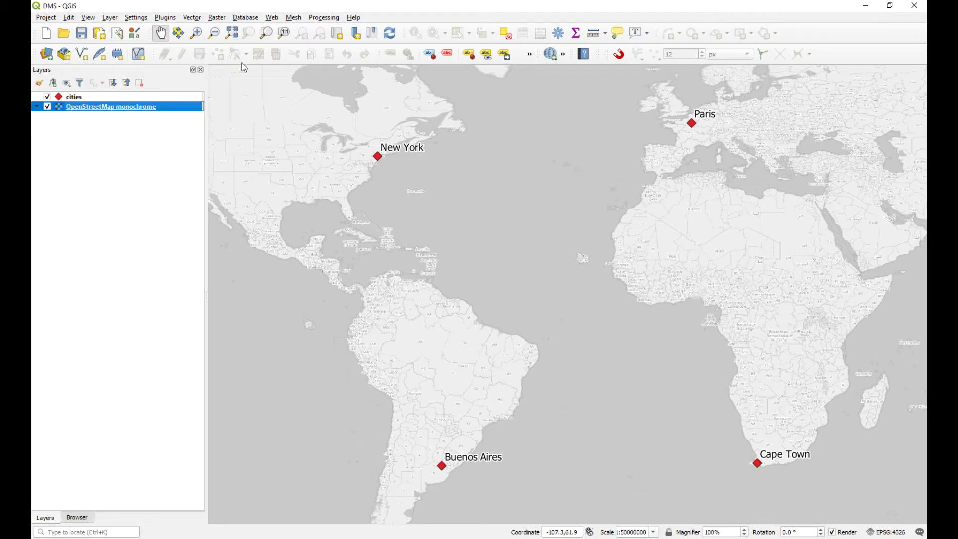
pyautogui.click(96, 97)
pyautogui.rightClick(86, 99)
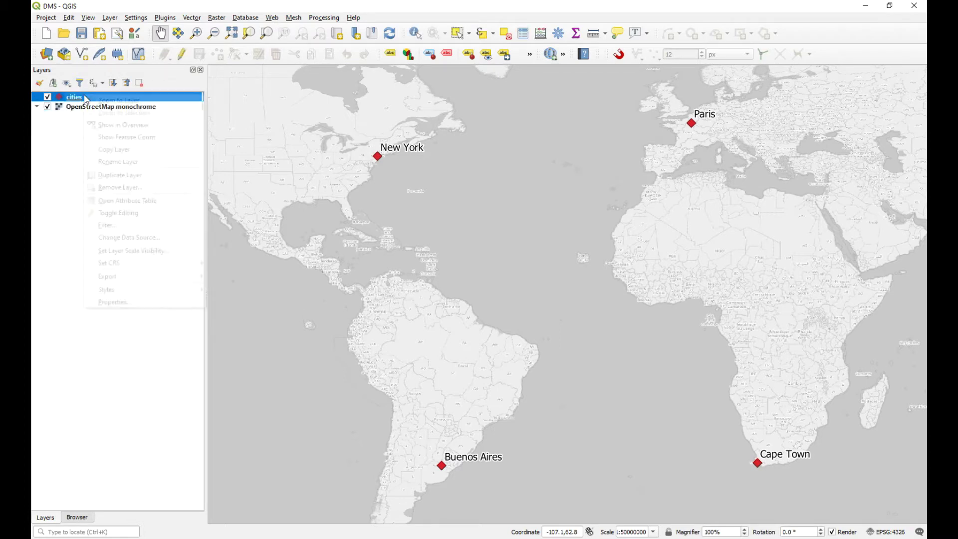
pyautogui.click(156, 201)
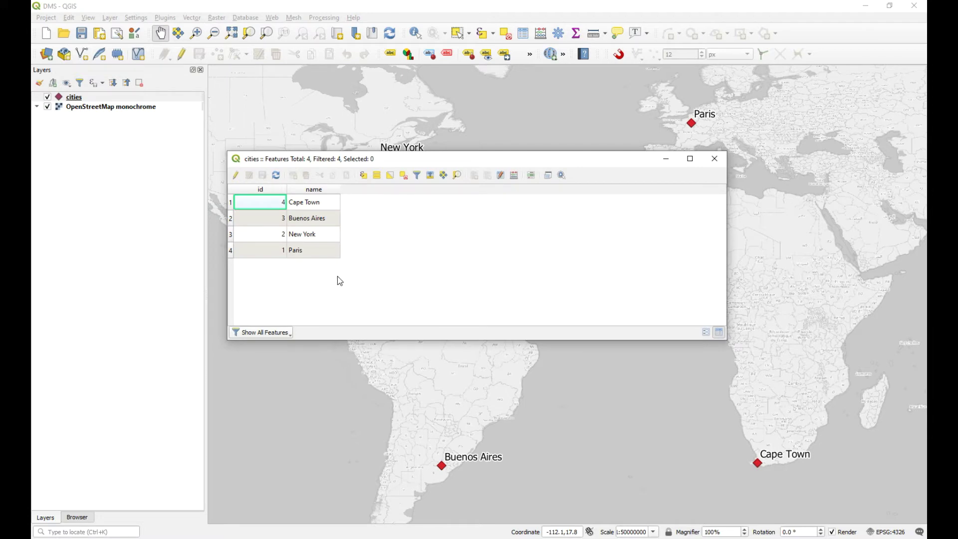
pyautogui.click(237, 178)
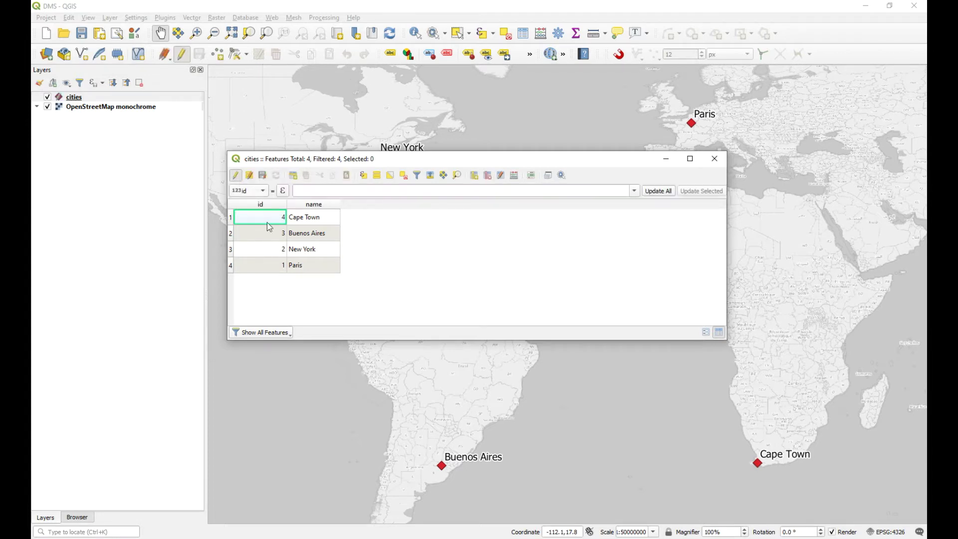
# Step: Add a decimal field named x with length 10 and precision 6
pyautogui.click(475, 176)
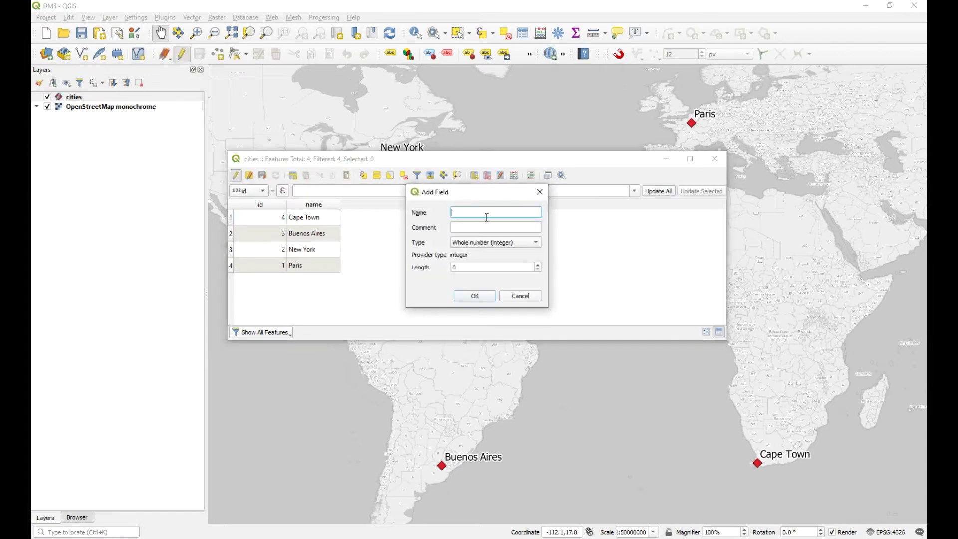
pyautogui.write('x')
pyautogui.click(494, 242)
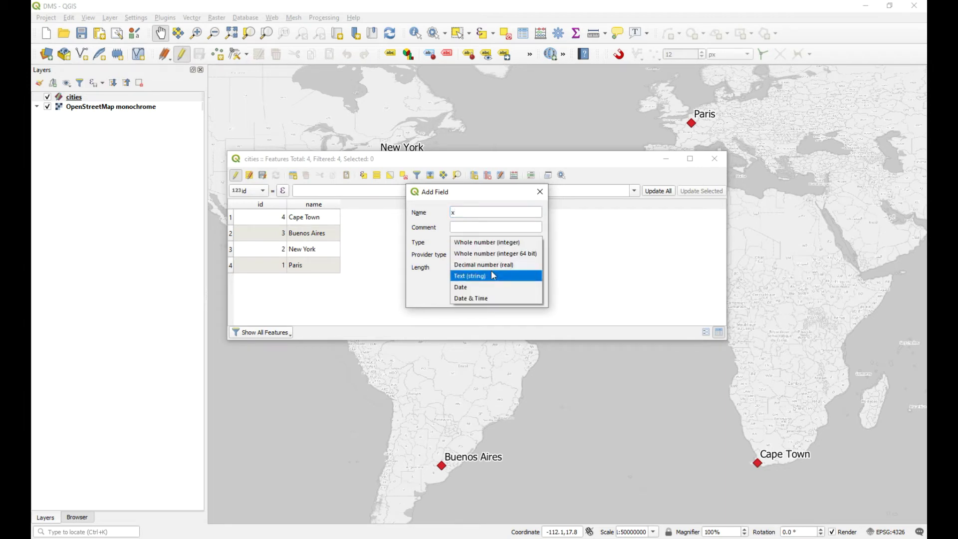
pyautogui.click(481, 265)
pyautogui.press('Tab')
pyautogui.write('10')
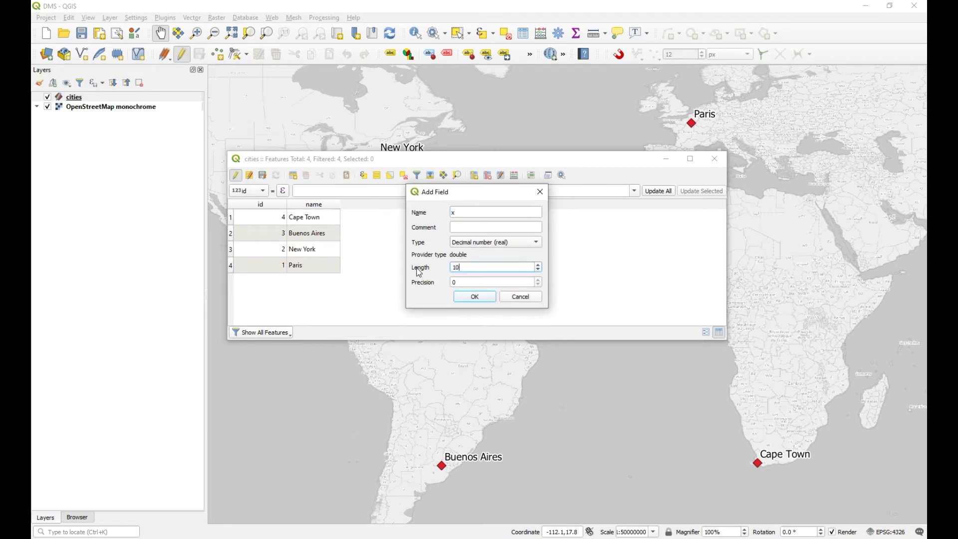
pyautogui.press('Tab')
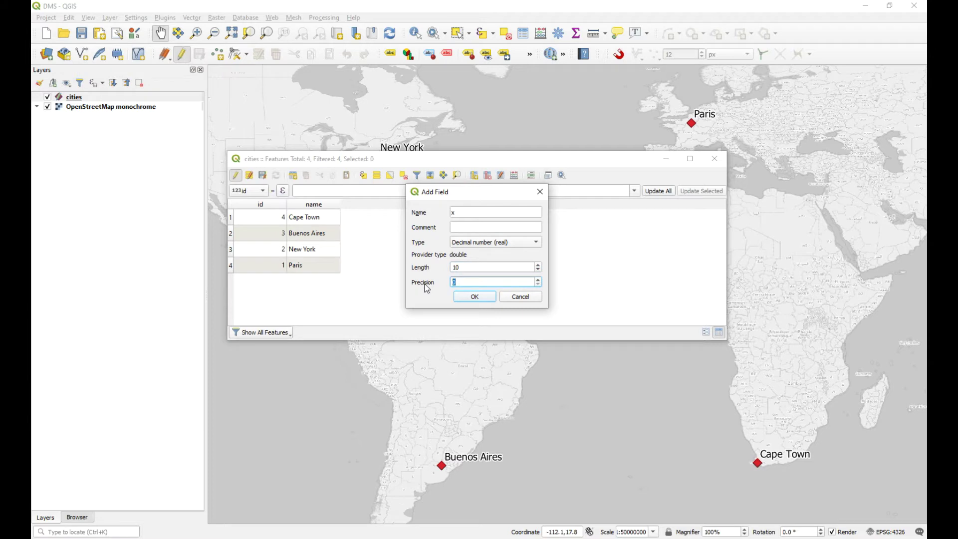
pyautogui.write('6')
pyautogui.click(489, 300)
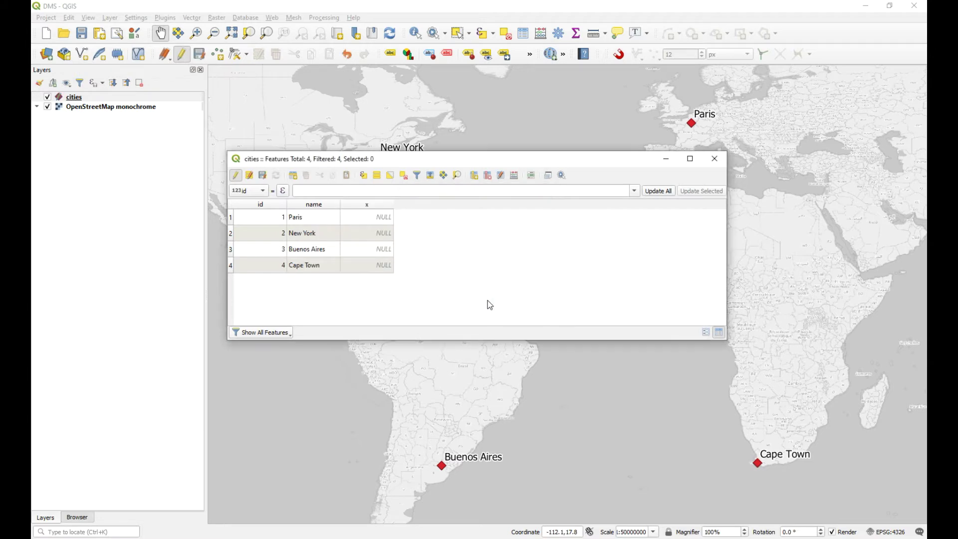
# Step: Add a decimal field named y with length 10 and precision 6
pyautogui.click(475, 177)
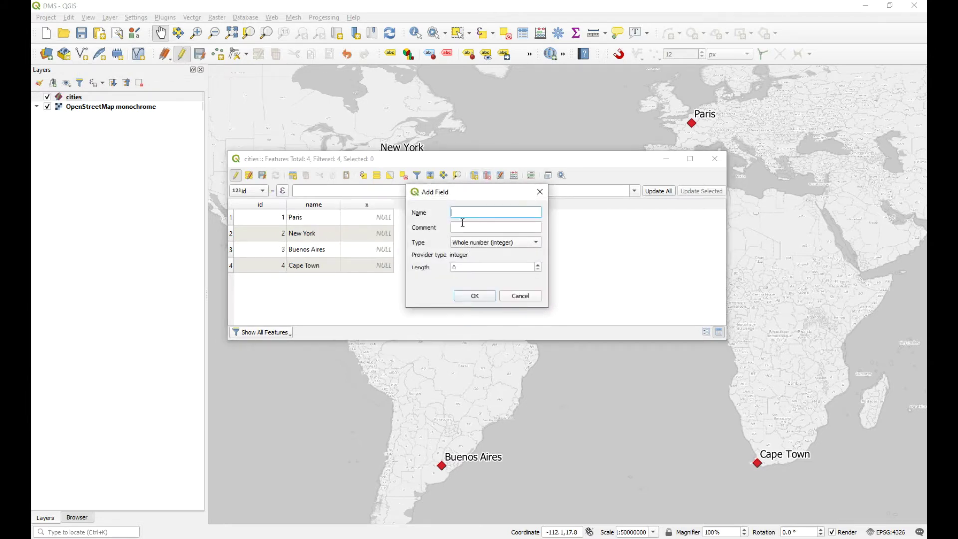
pyautogui.write('y')
pyautogui.click(478, 243)
pyautogui.click(471, 262)
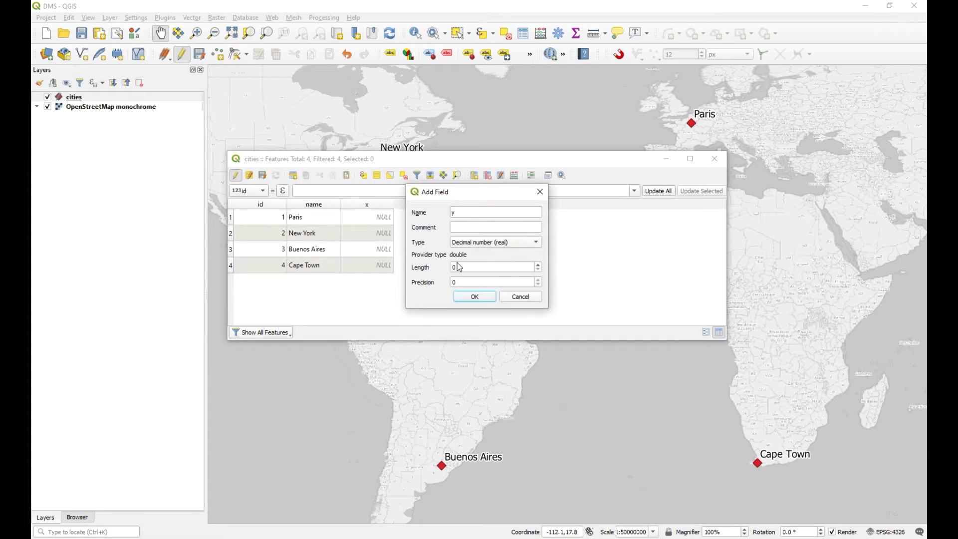
pyautogui.press('Tab')
pyautogui.write('10')
pyautogui.press('Tab')
pyautogui.write('6')
pyautogui.click(488, 297)
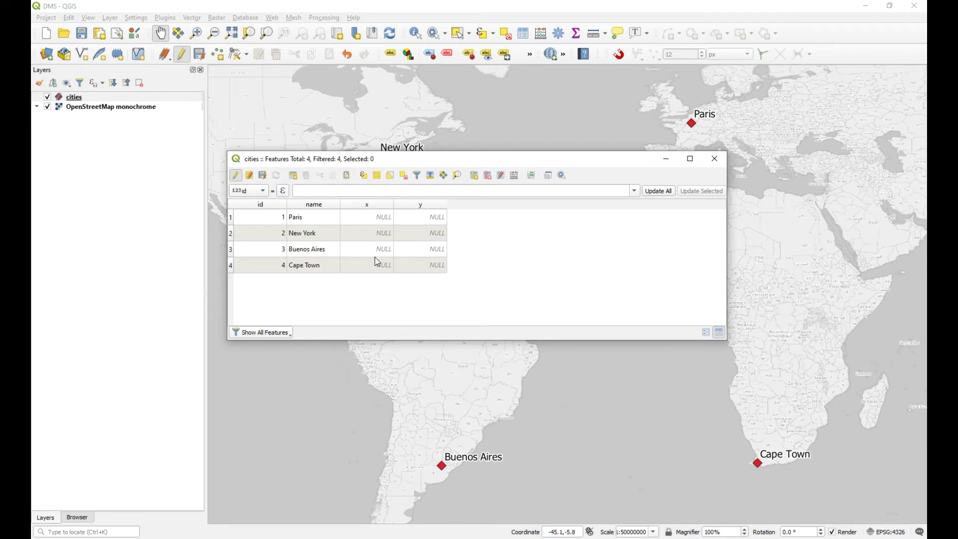
# Step: Update the existing x field with the expression $x in the Field Calculator
pyautogui.click(514, 176)
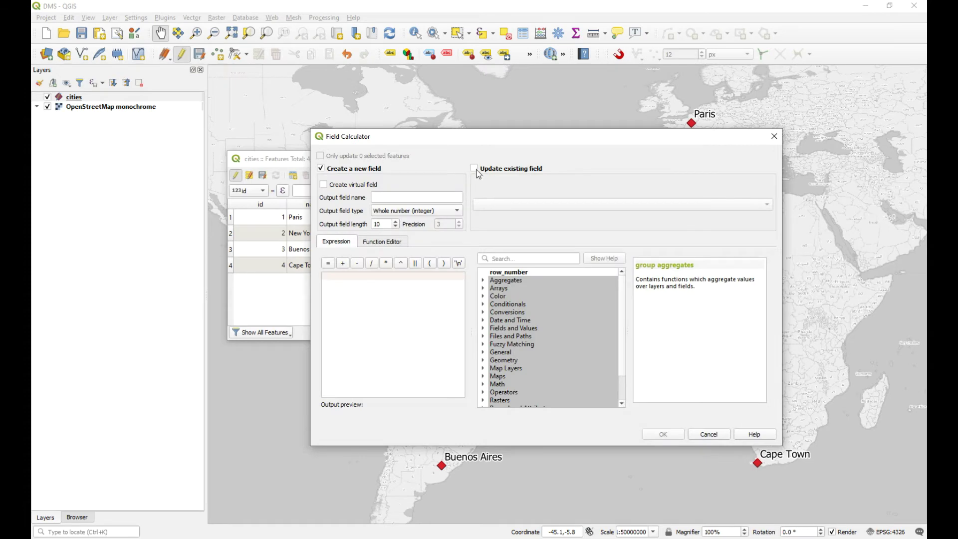
pyautogui.click(474, 169)
pyautogui.click(512, 204)
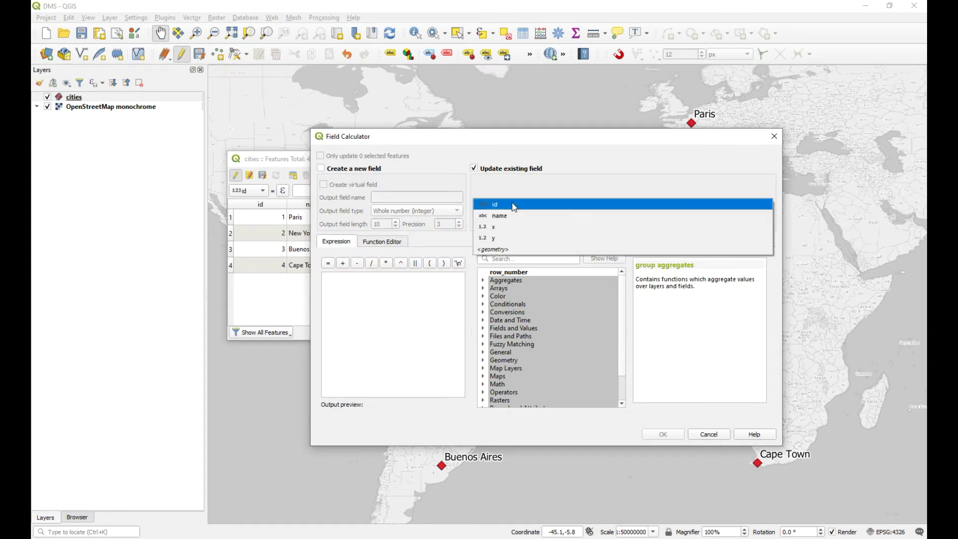
pyautogui.click(507, 227)
pyautogui.click(380, 320)
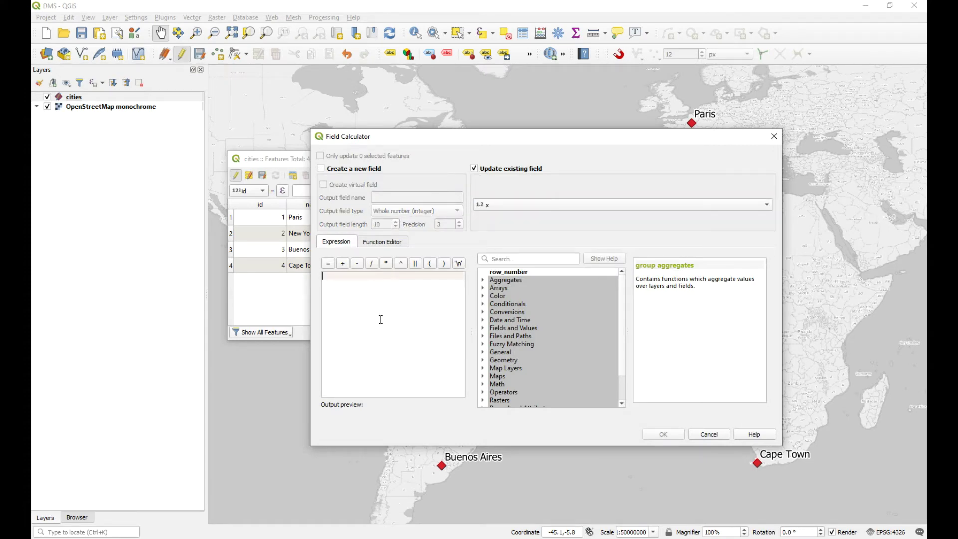
pyautogui.write('$x')
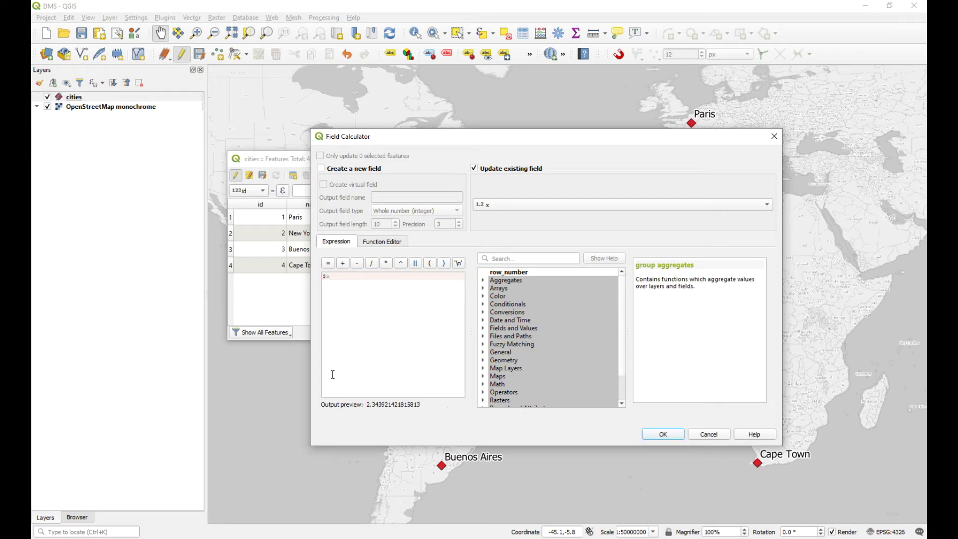
pyautogui.click(662, 434)
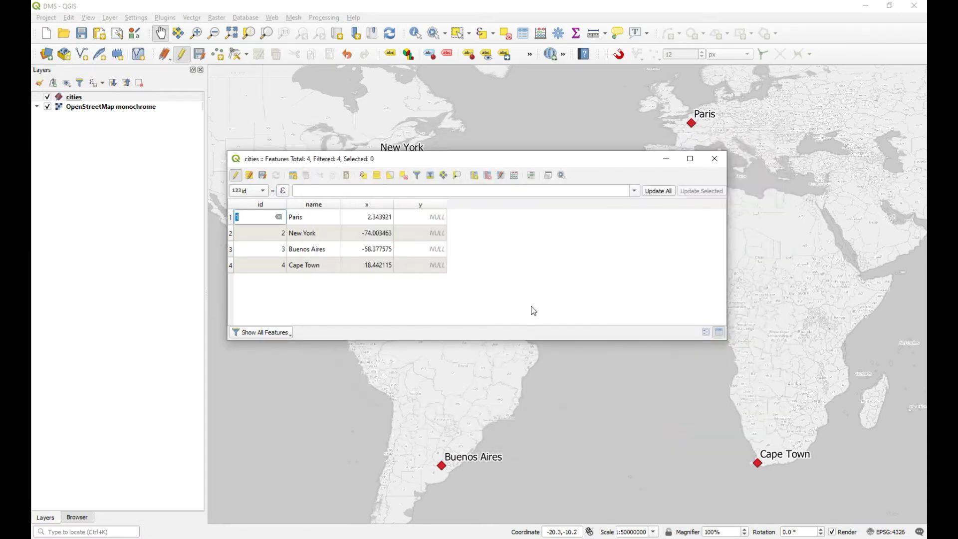
# Step: Update the existing y field with the expression $y
pyautogui.click(514, 175)
pyautogui.click(481, 170)
pyautogui.click(514, 206)
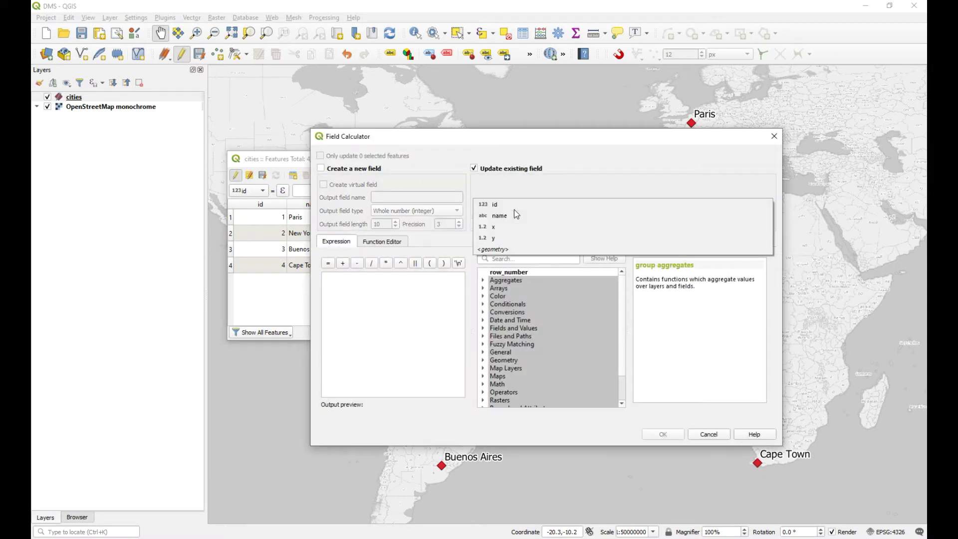
pyautogui.click(515, 234)
pyautogui.click(412, 299)
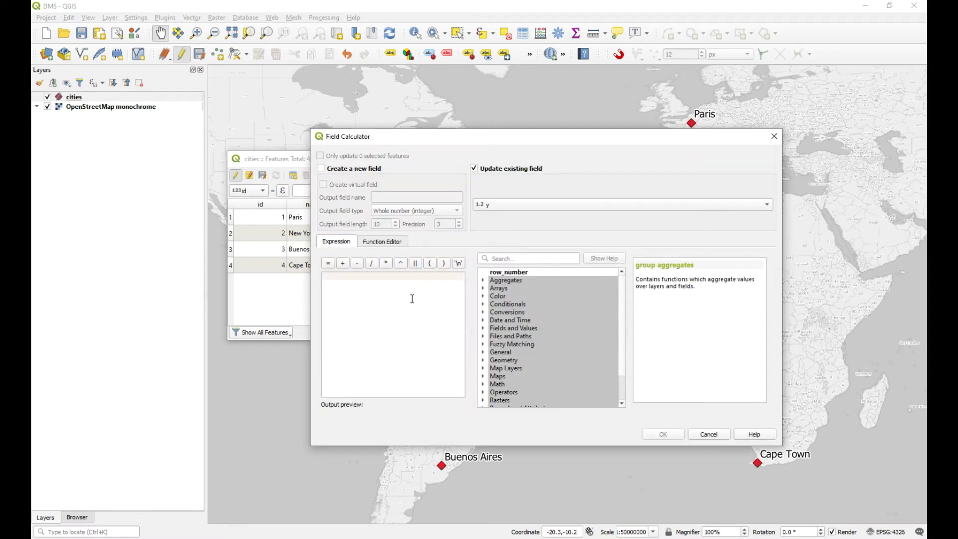
pyautogui.write('$y')
pyautogui.click(658, 434)
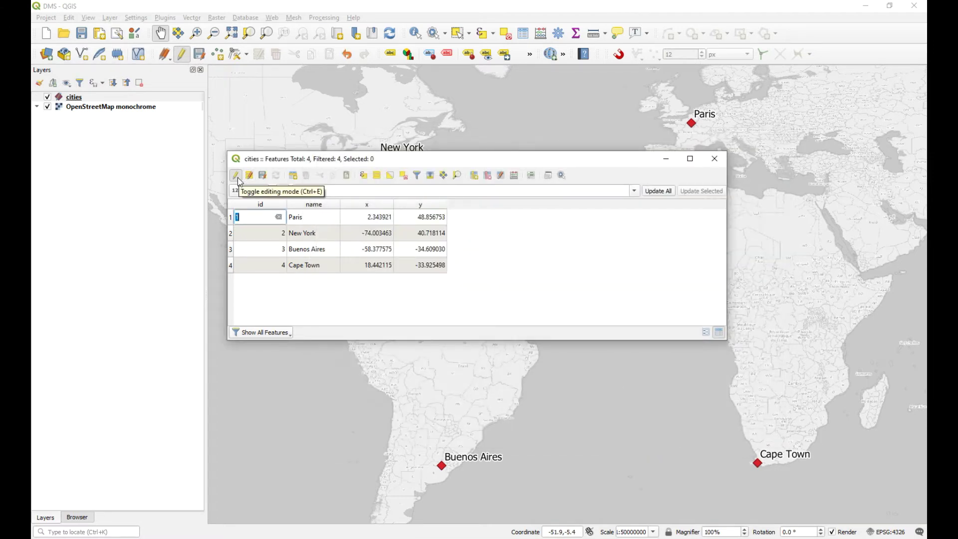
# Step: Stop editing, save the cities edits and close the attribute table
pyautogui.click(238, 175)
pyautogui.click(444, 280)
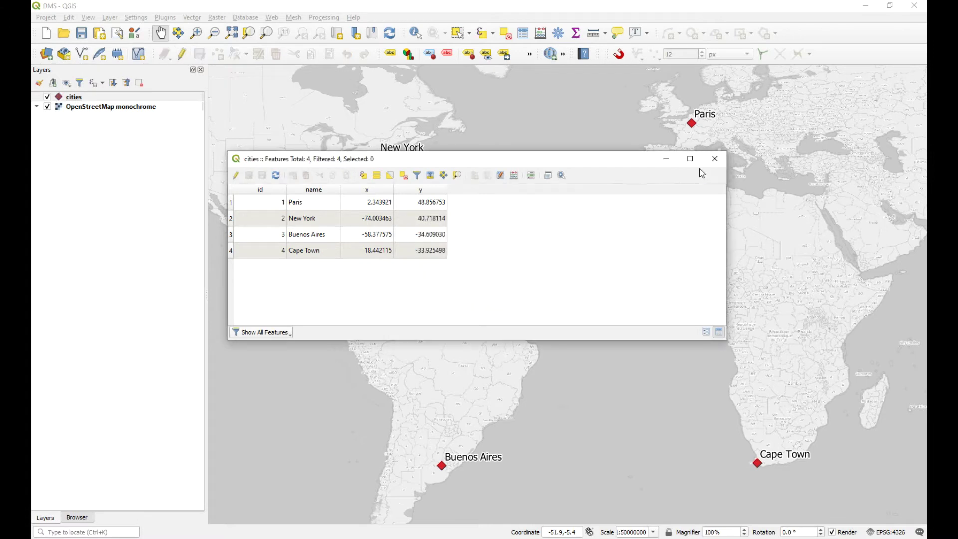
pyautogui.click(715, 159)
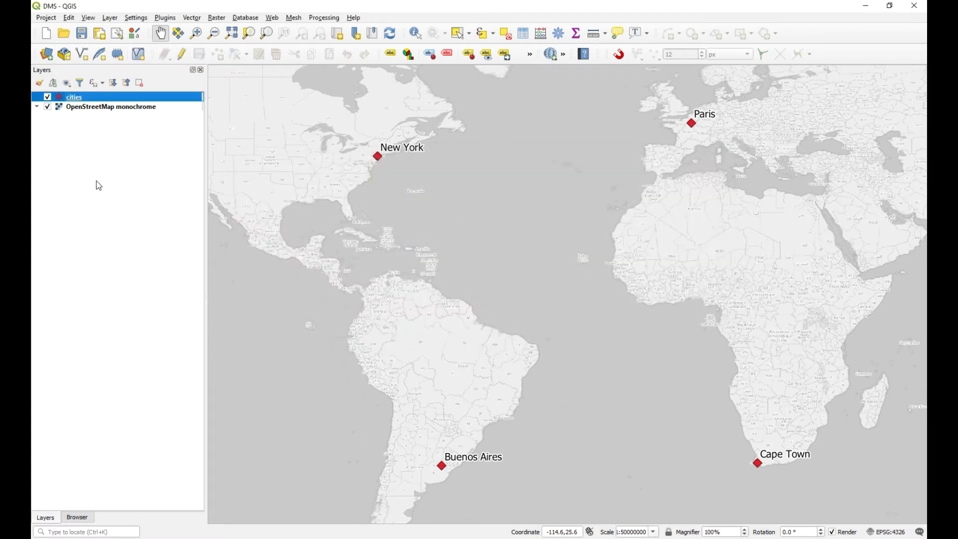
pyautogui.rightClick(99, 100)
# Step: Save the cities layer as CSV format, named coords in the DMS Data folder
pyautogui.moveTo(178, 278)
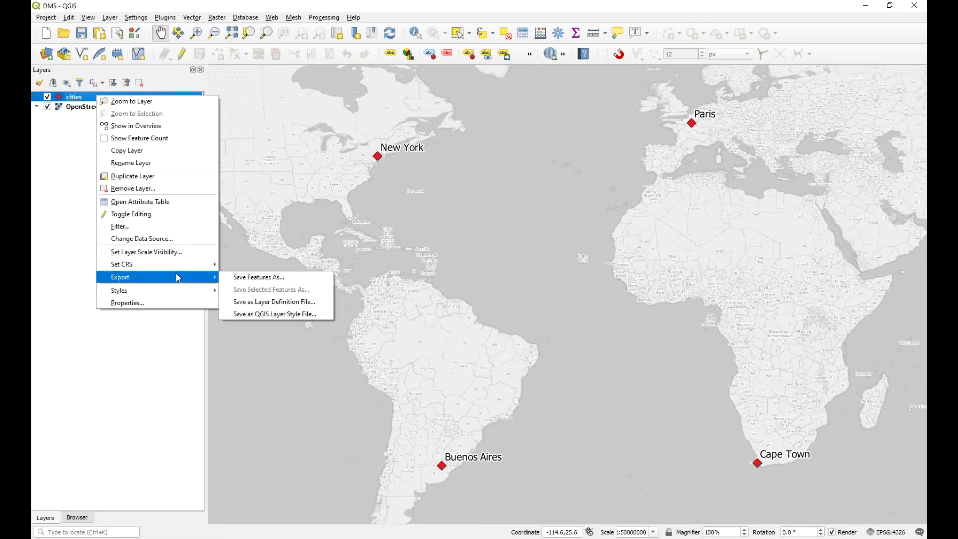
pyautogui.click(286, 277)
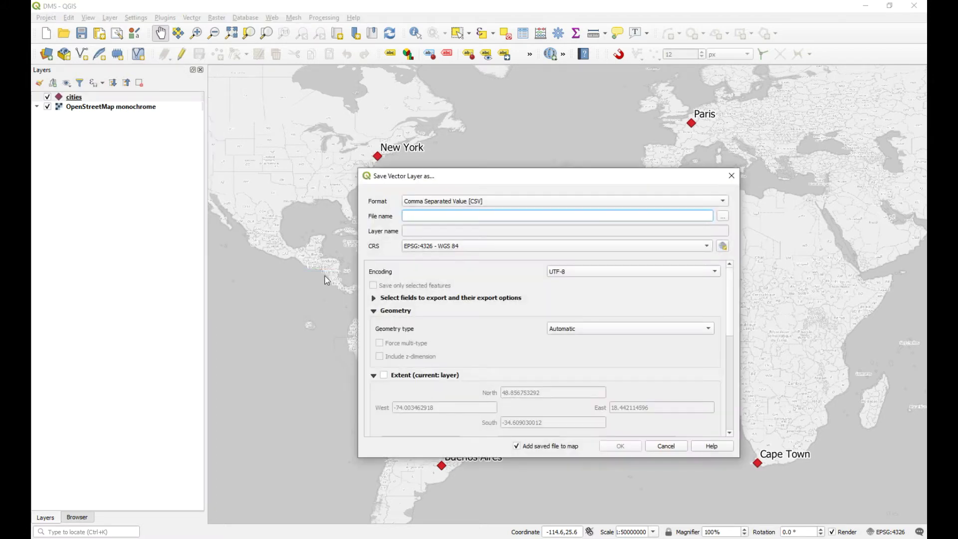
pyautogui.click(500, 202)
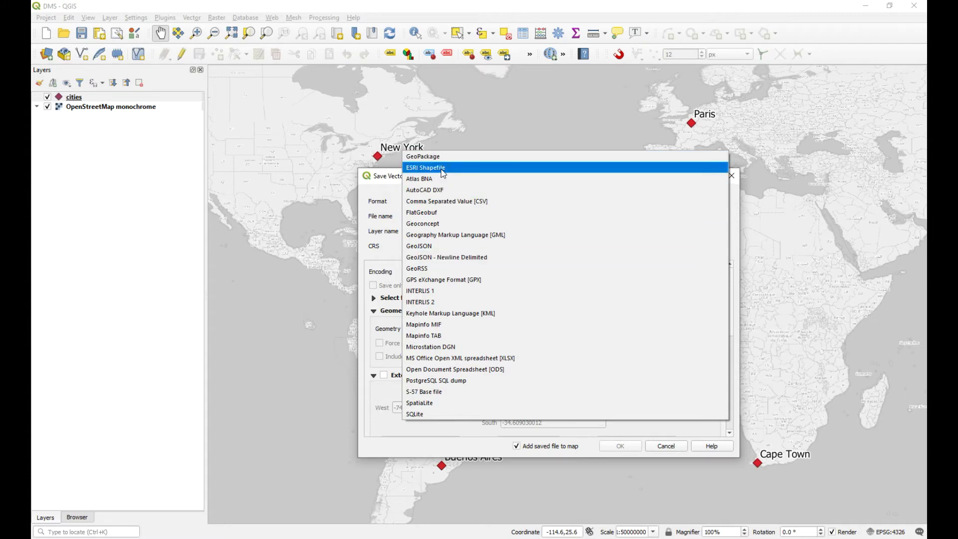
pyautogui.click(521, 204)
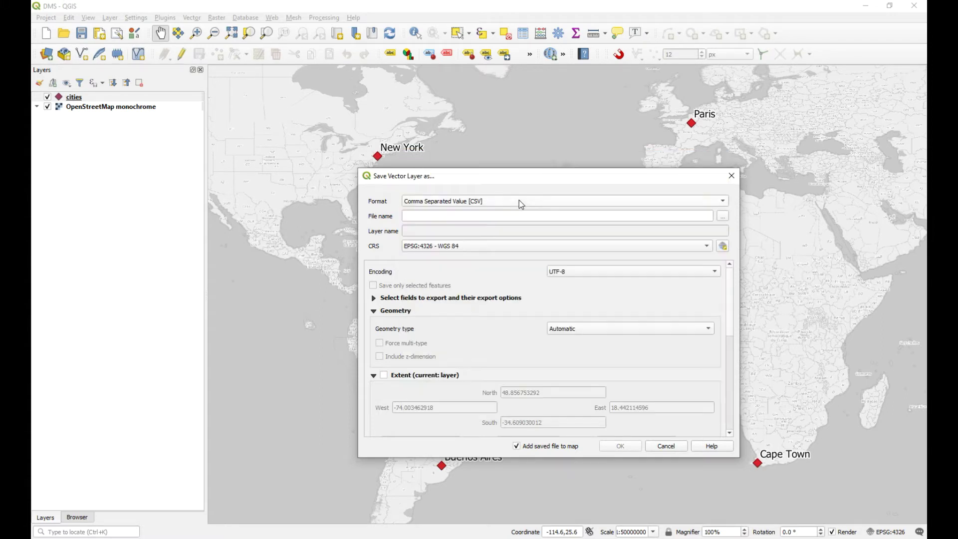
pyautogui.click(722, 218)
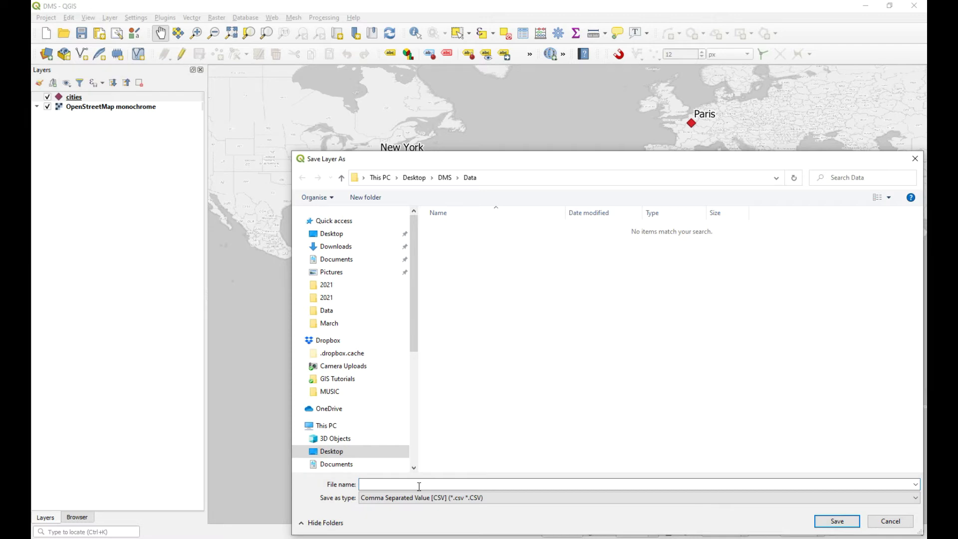
pyautogui.write('coords')
pyautogui.click(836, 521)
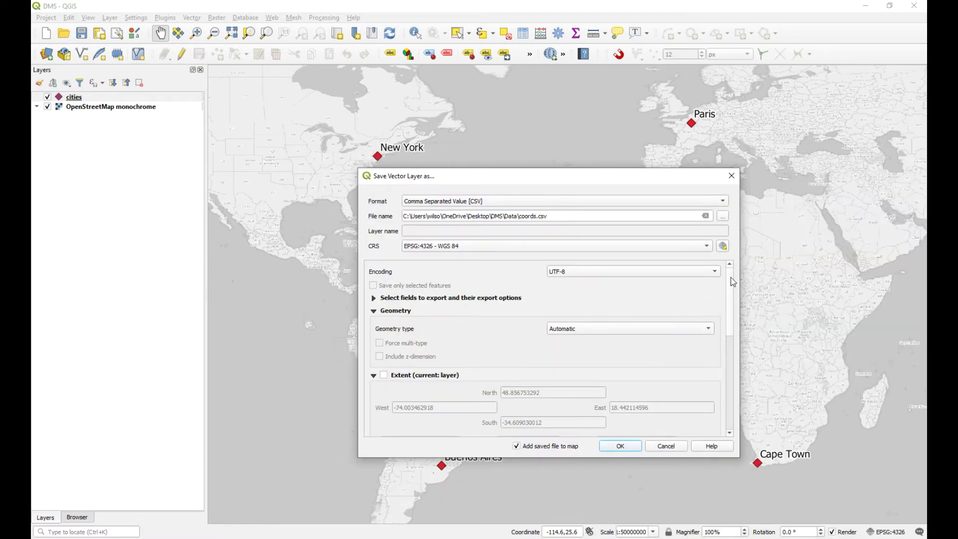
# Step: Review the export fields, untick adding the file to the map, and export coords.csv
pyautogui.scroll(-6, 724, 386)
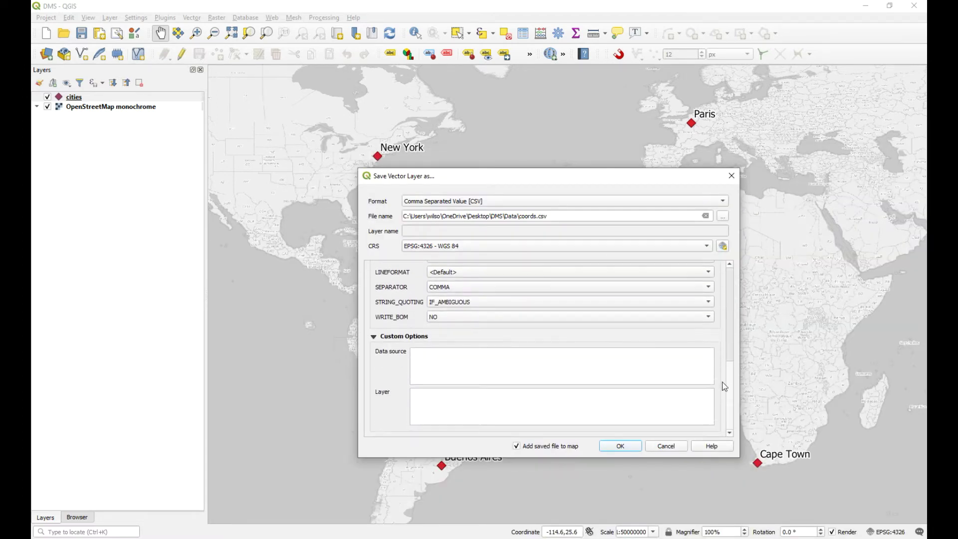
pyautogui.scroll(6, 719, 391)
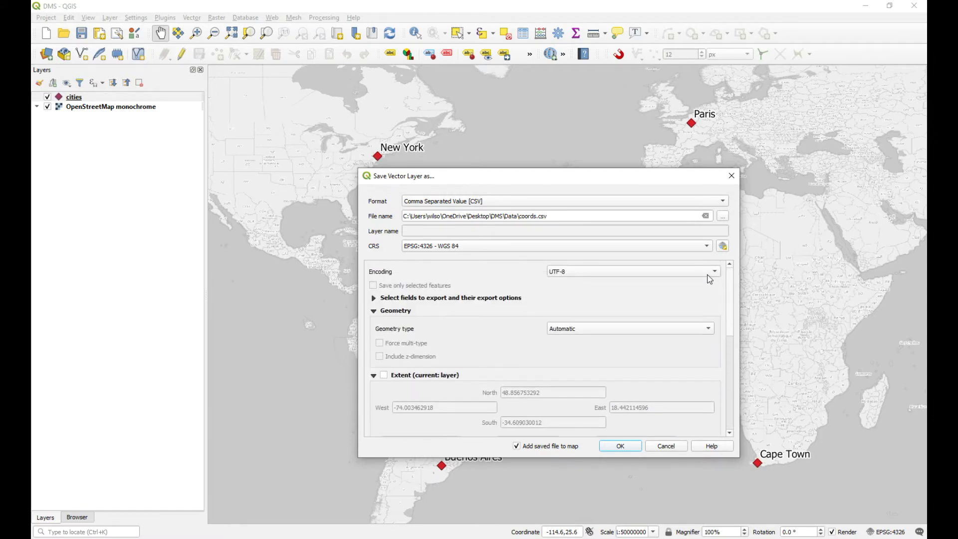
pyautogui.click(374, 298)
pyautogui.scroll(-8, 441, 364)
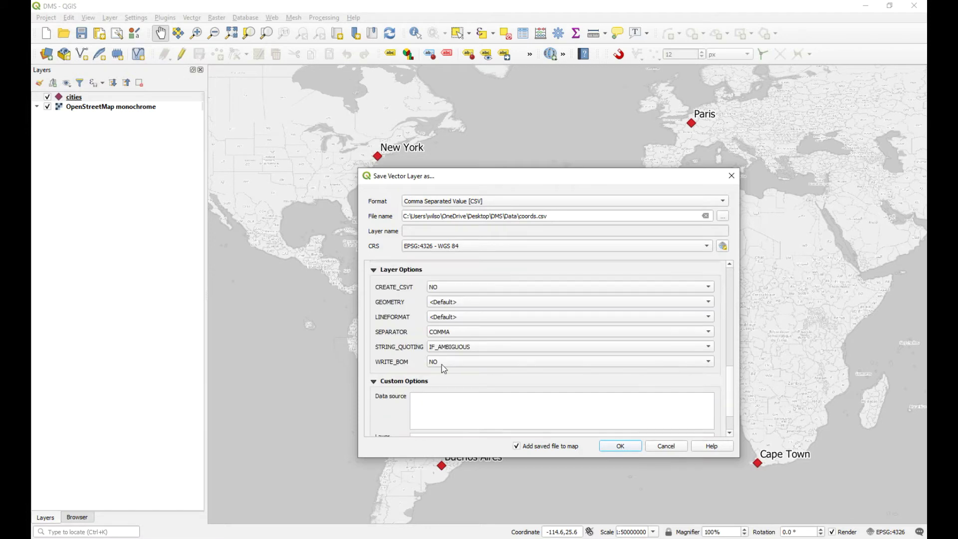
pyautogui.scroll(6, 440, 357)
pyautogui.scroll(-5, 429, 364)
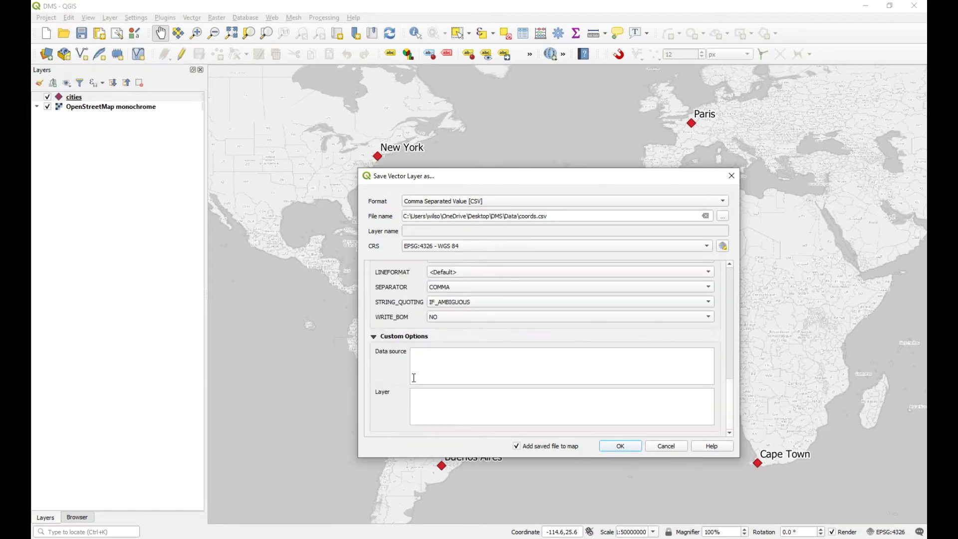
pyautogui.scroll(8, 396, 394)
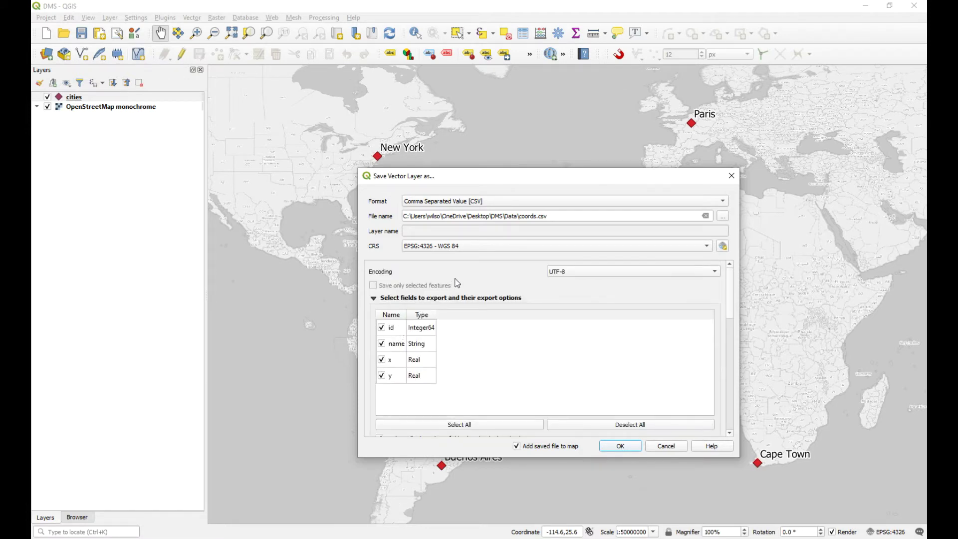
pyautogui.scroll(-5, 457, 276)
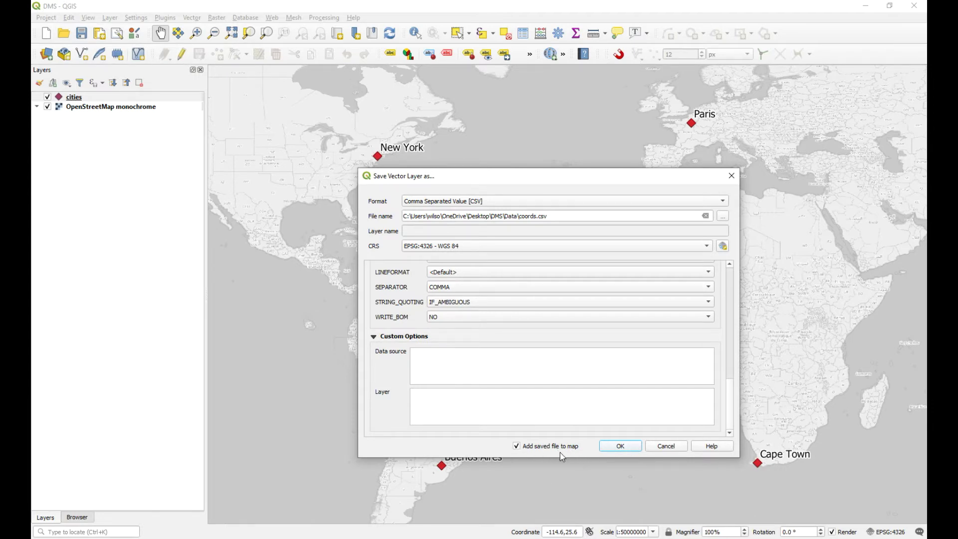
pyautogui.click(517, 446)
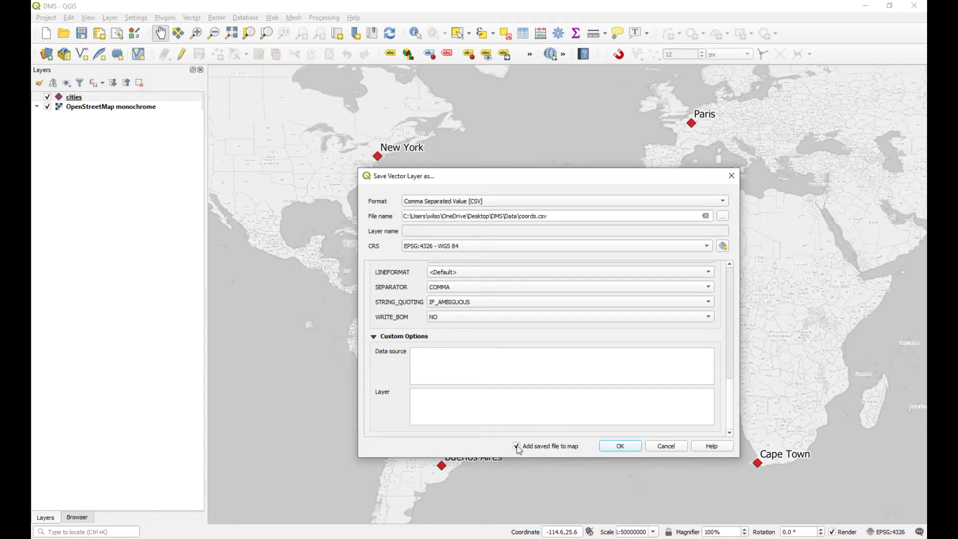
pyautogui.click(620, 446)
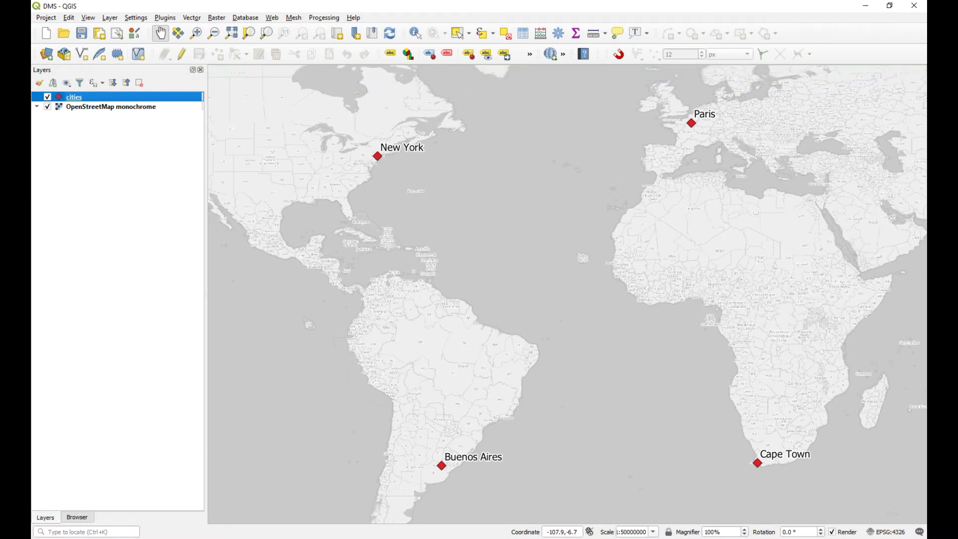
# Step: Open coords.csv from the DMS Data folder with Excel 2013
pyautogui.press('super+e')
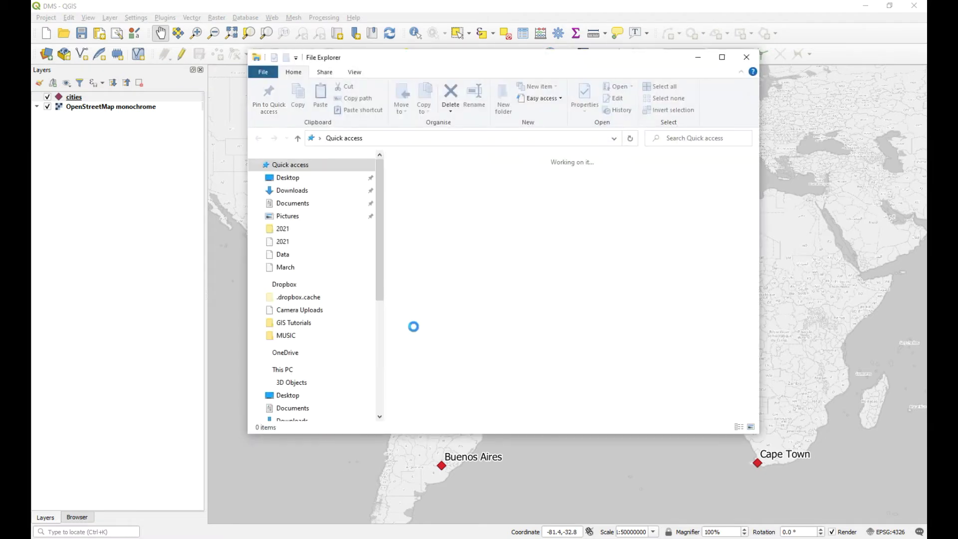
pyautogui.doubleClick(451, 289)
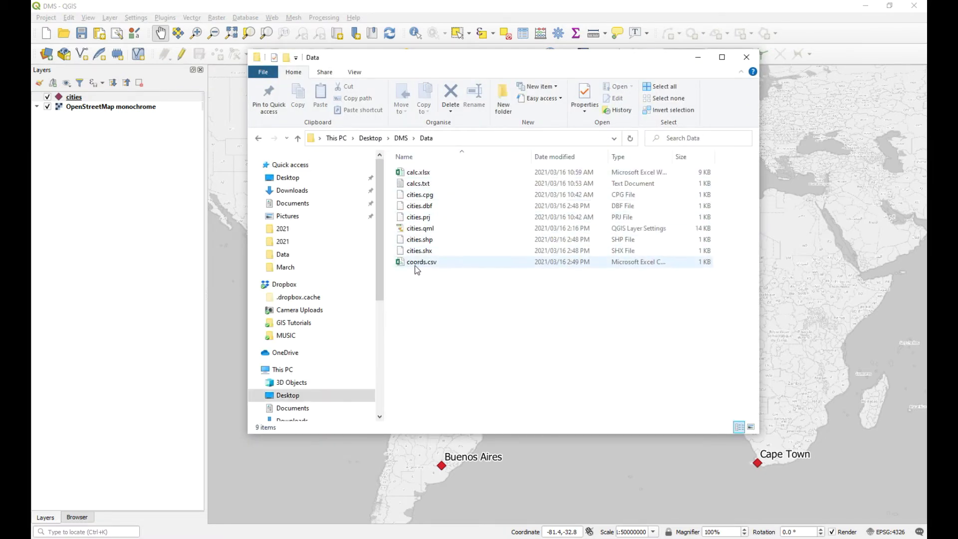
pyautogui.rightClick(441, 265)
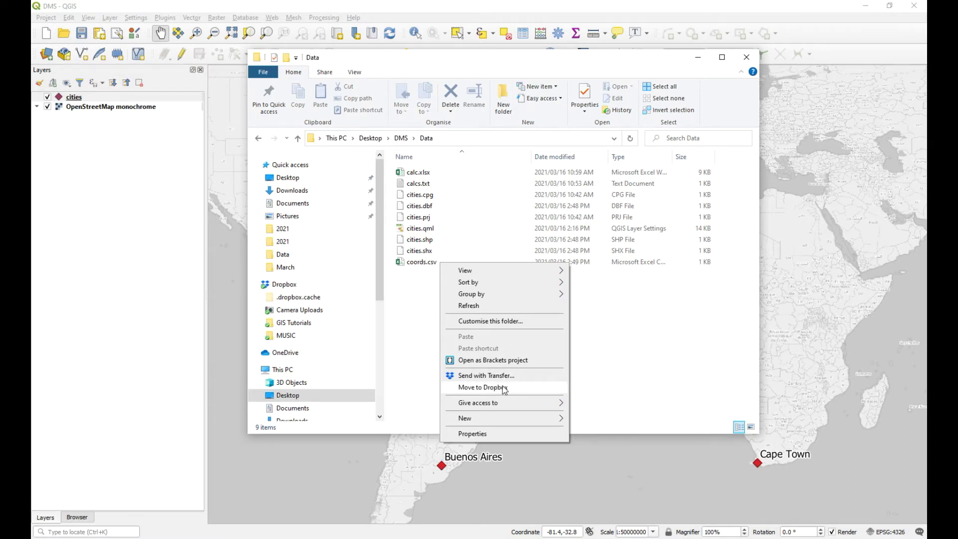
pyautogui.click(420, 263)
pyautogui.rightClick(420, 264)
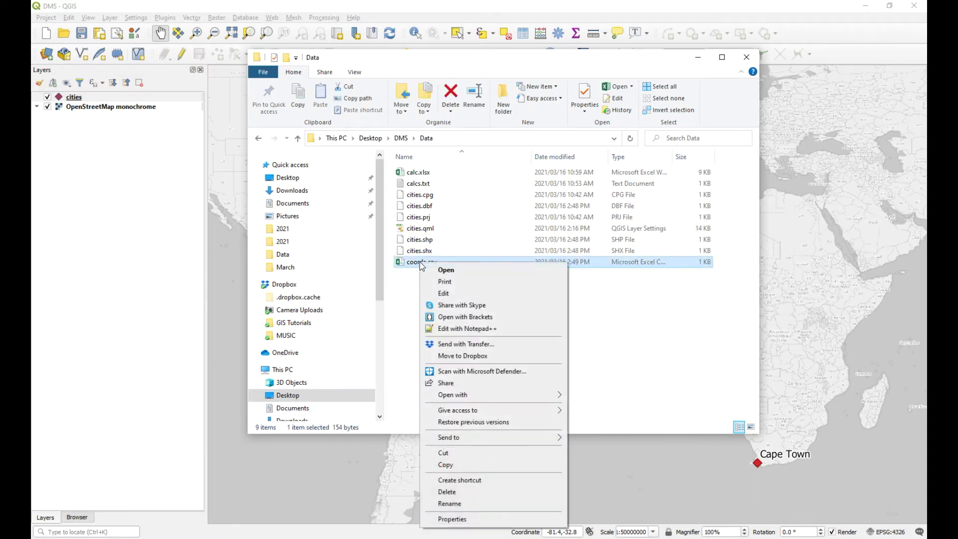
pyautogui.moveTo(502, 394)
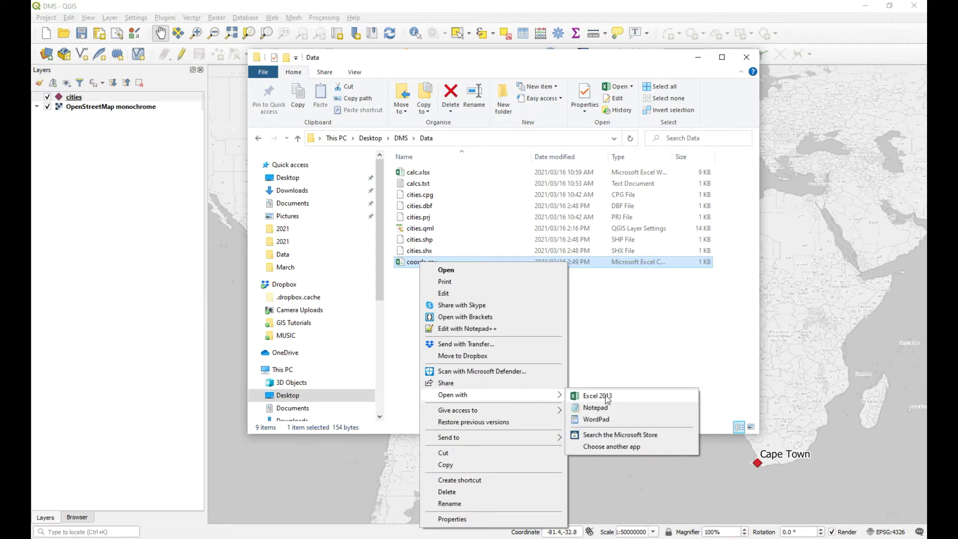
pyautogui.click(597, 395)
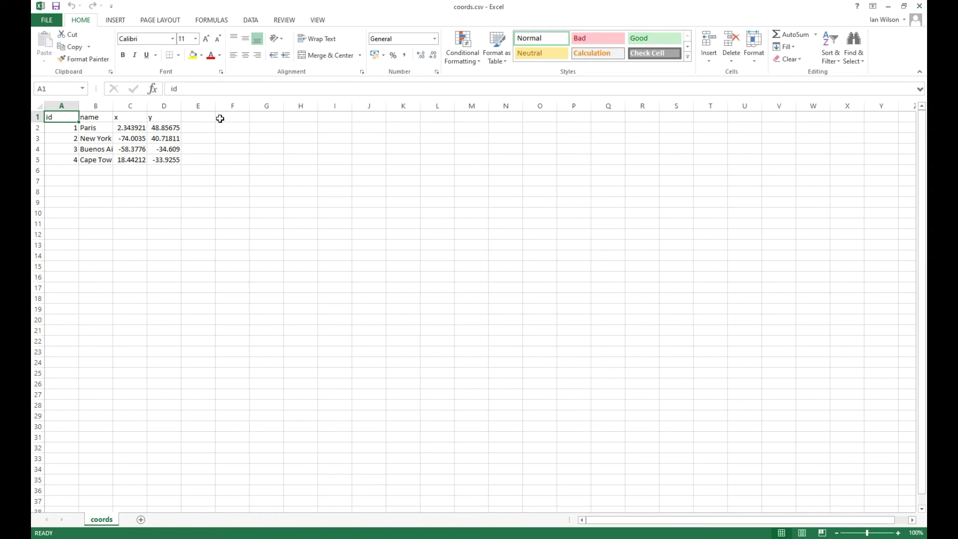
# Step: Close the coords spreadsheet in Excel and the Data folder window
pyautogui.click(919, 7)
pyautogui.click(746, 56)
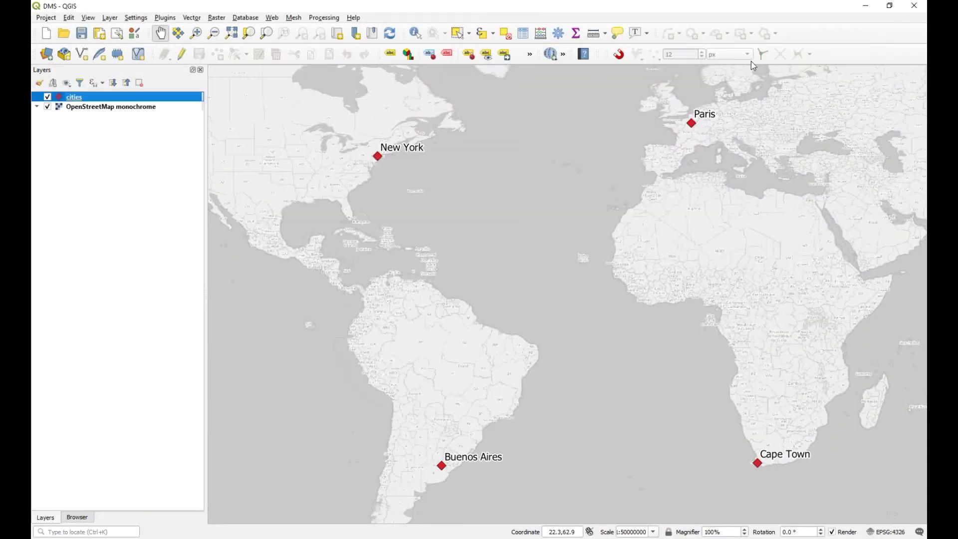
# Step: Open the cities attribute table in edit mode with the Field Calculator showing
pyautogui.rightClick(89, 99)
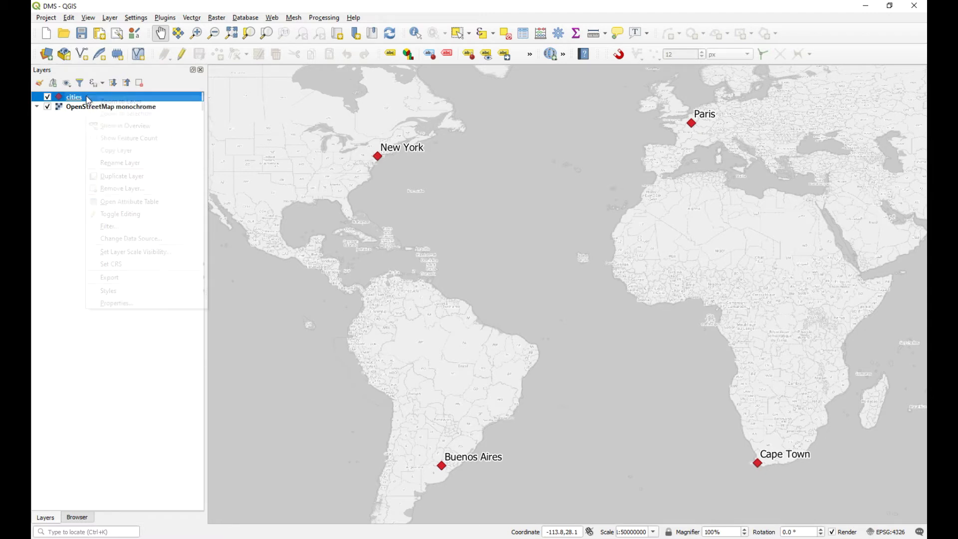
pyautogui.click(164, 207)
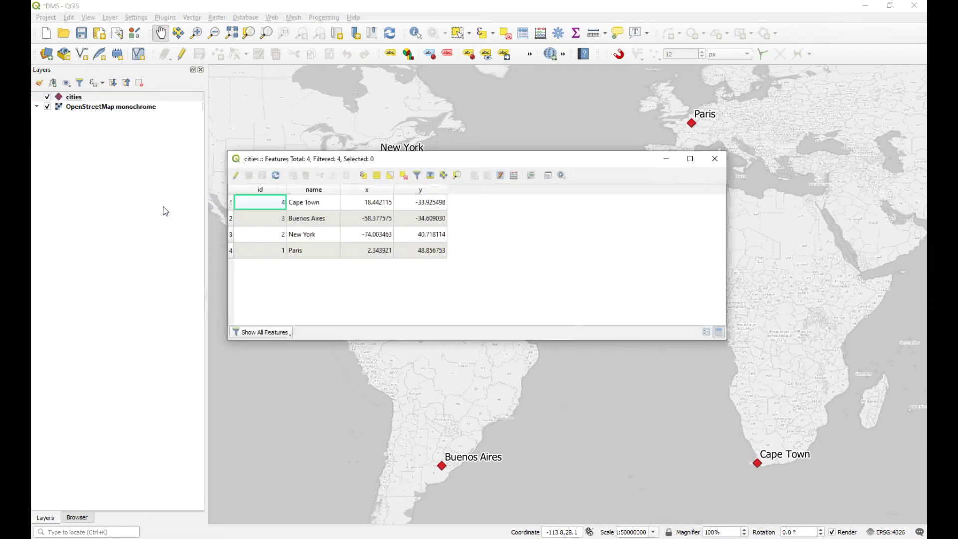
pyautogui.click(235, 176)
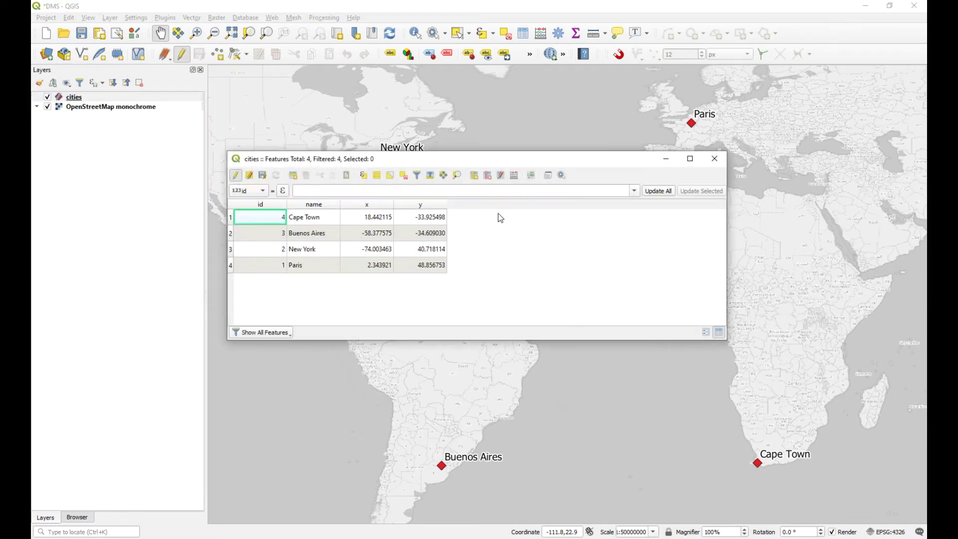
pyautogui.click(514, 175)
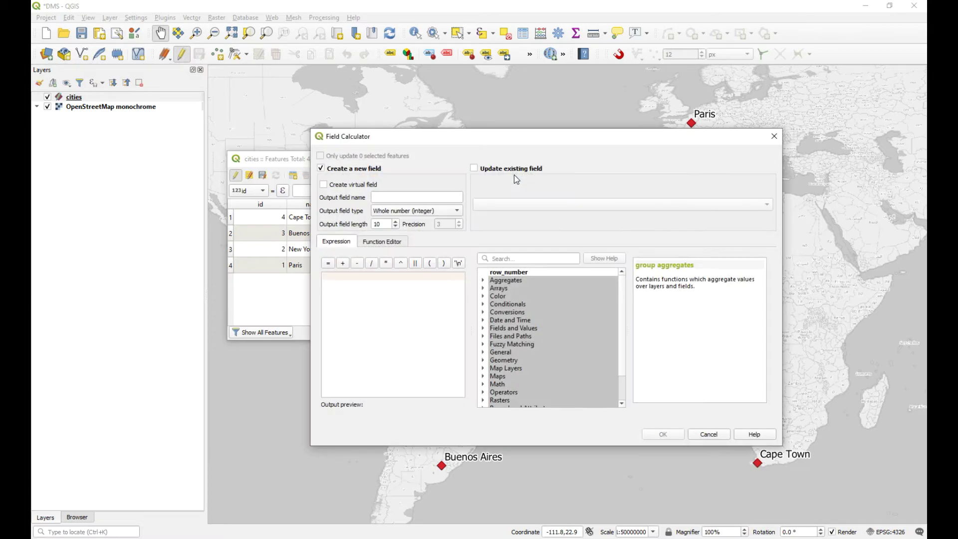
pyautogui.moveTo(595, 144); pyautogui.dragTo(626, 286)
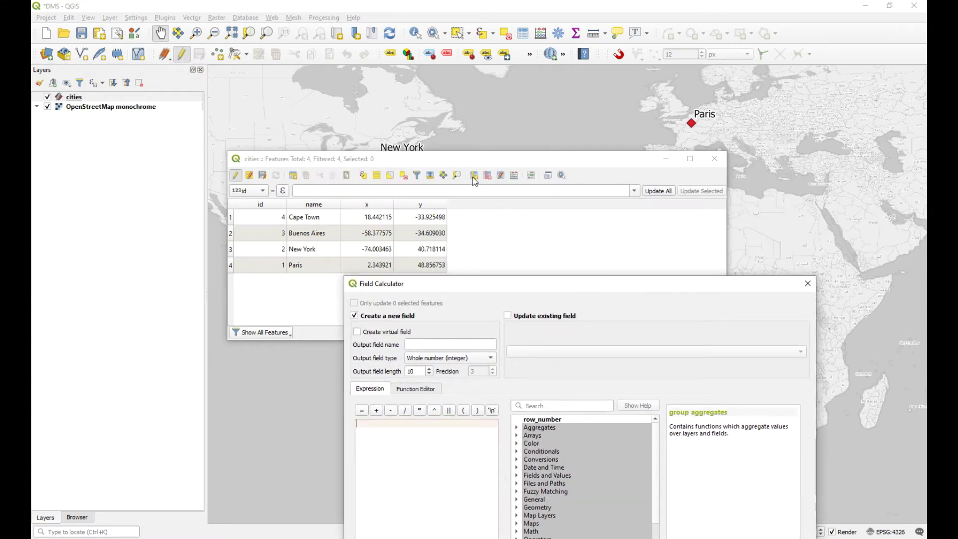
pyautogui.moveTo(516, 285); pyautogui.dragTo(484, 184)
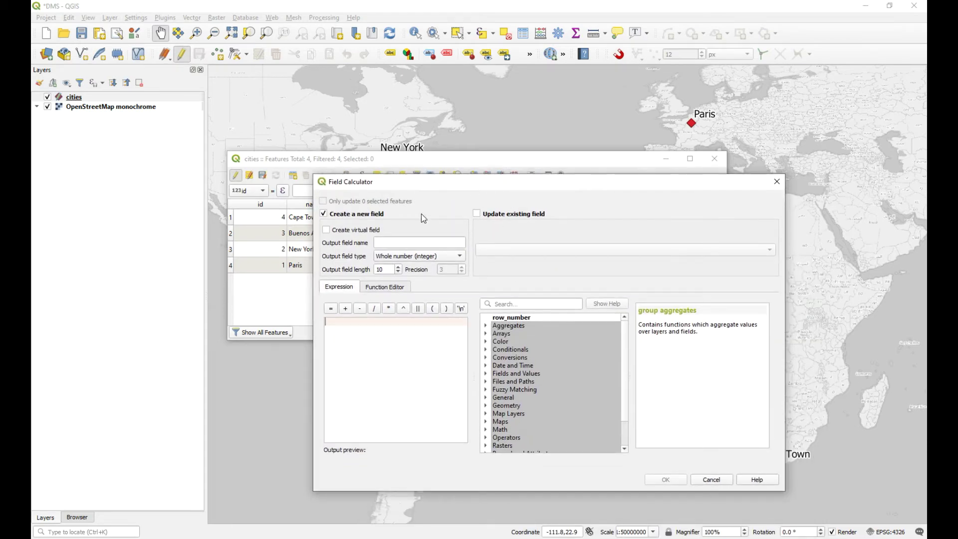
# Step: Name the new output field dms, type Text (string), length 200
pyautogui.click(387, 243)
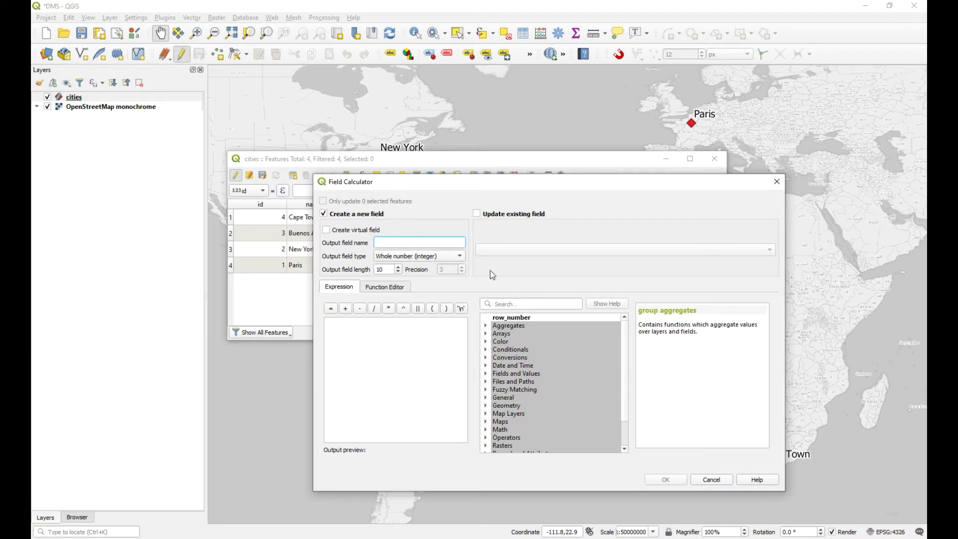
pyautogui.write('dms')
pyautogui.click(446, 255)
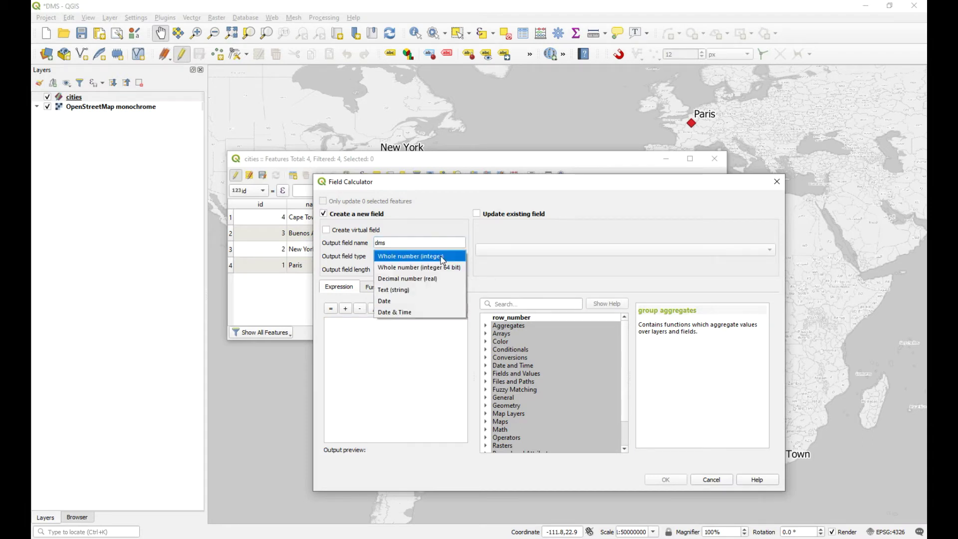
pyautogui.click(410, 290)
pyautogui.press('Tab')
pyautogui.write('200')
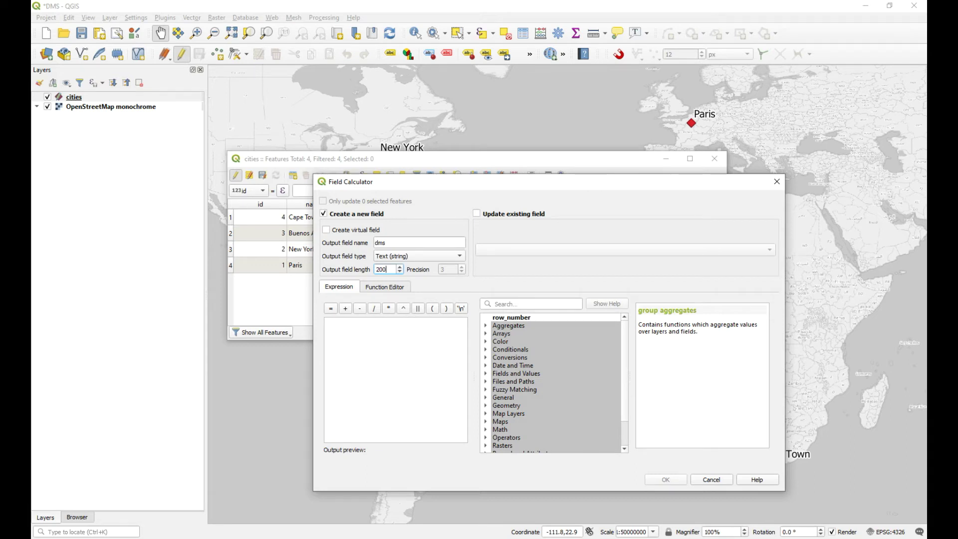
pyautogui.moveTo(304, 537)
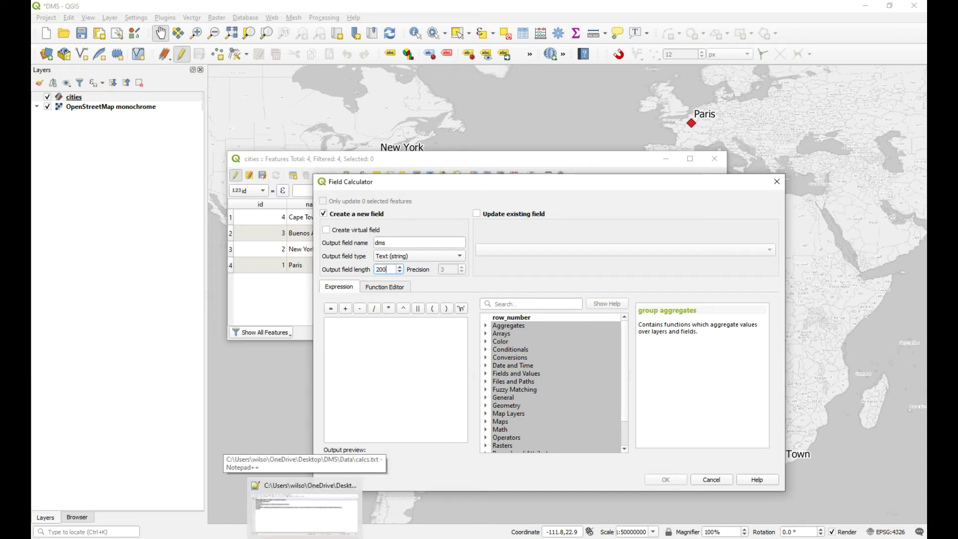
# Step: Copy all seven lines of the DMS expression from calcs.txt in Notepad++
pyautogui.click(305, 514)
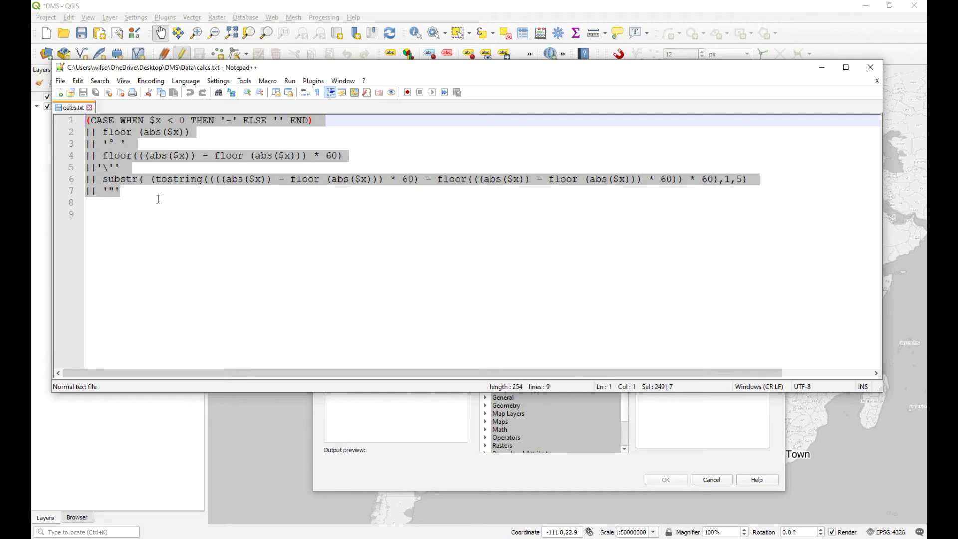
pyautogui.click(190, 133)
pyautogui.moveTo(193, 132); pyautogui.dragTo(103, 133)
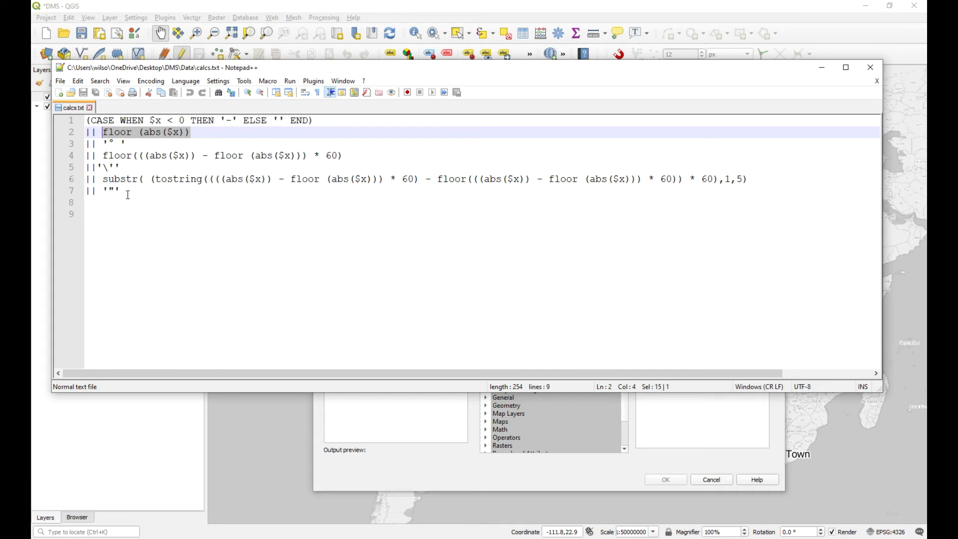
pyautogui.moveTo(131, 194); pyautogui.dragTo(87, 120)
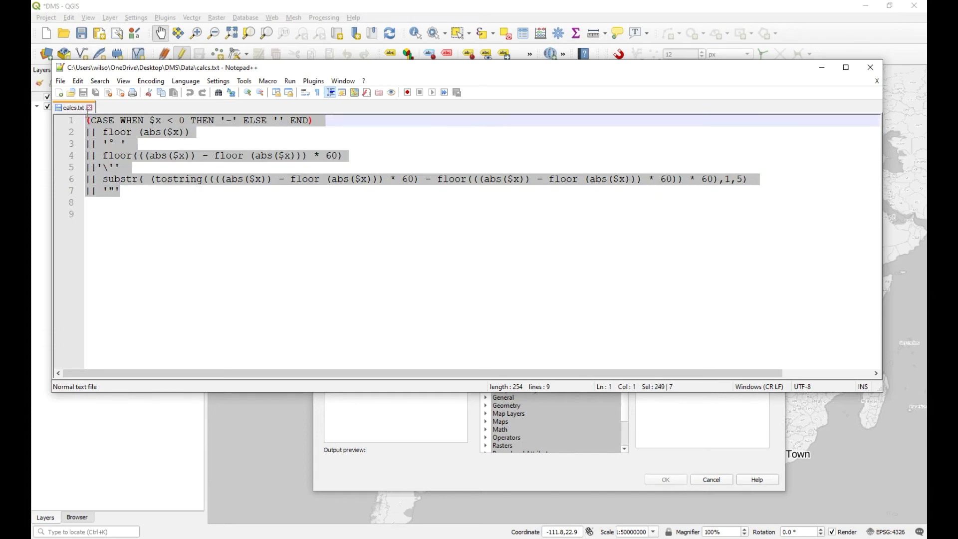
pyautogui.rightClick(115, 133)
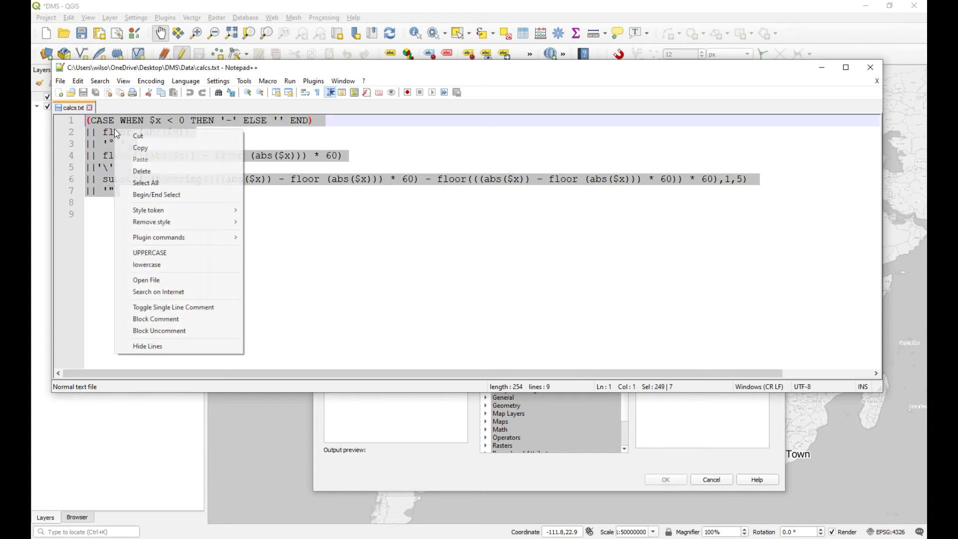
pyautogui.click(149, 147)
# Step: Paste the DMS expression into the Field Calculator, previewing 2° 20'38.11"
pyautogui.click(389, 417)
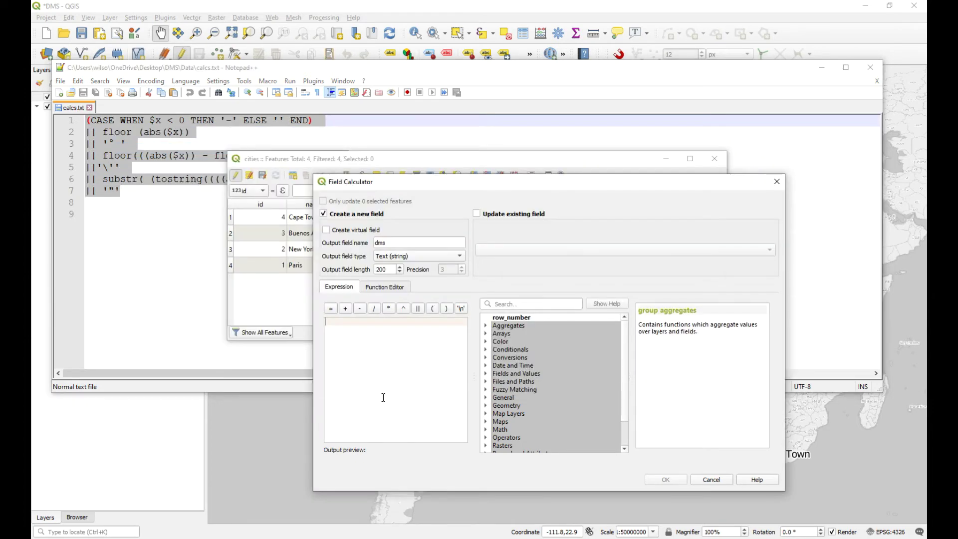
pyautogui.hotkey('ctrl', 'v')
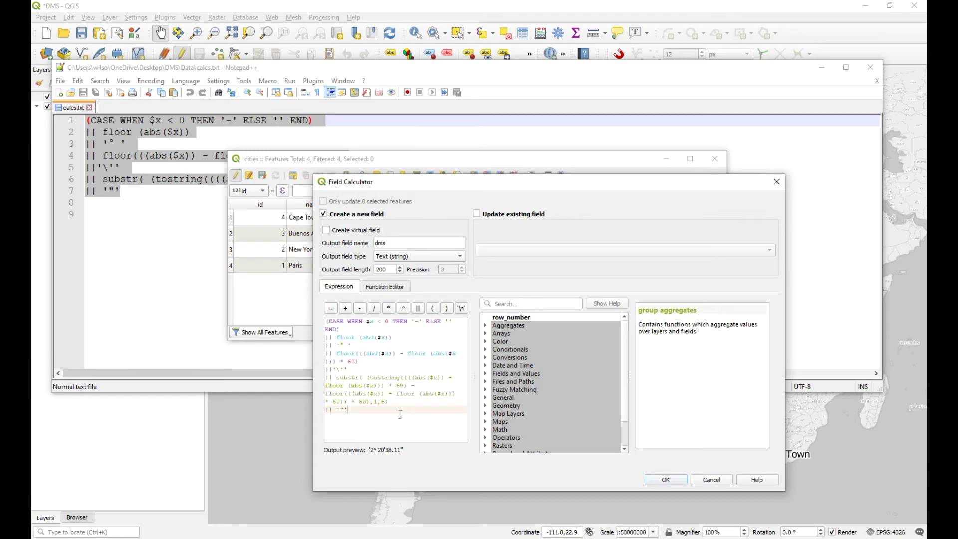
pyautogui.moveTo(454, 186); pyautogui.dragTo(442, 110)
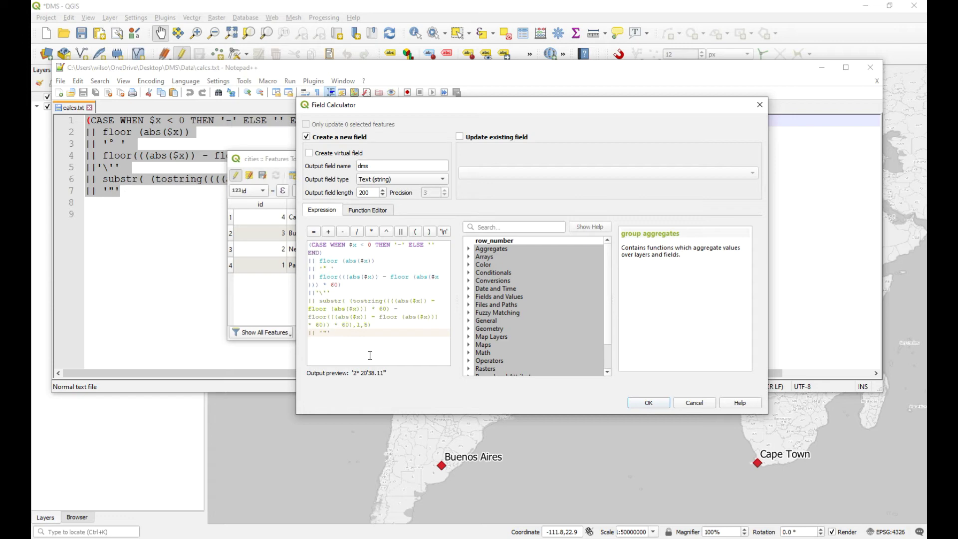
# Step: Append || ' , ' || and a second pasted copy of the DMS expression
pyautogui.press('Return')
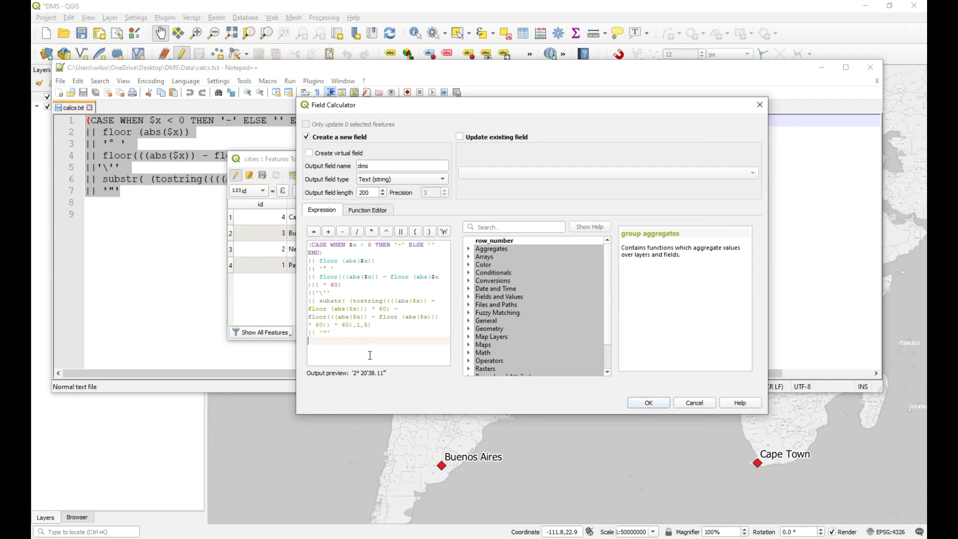
pyautogui.click(402, 232)
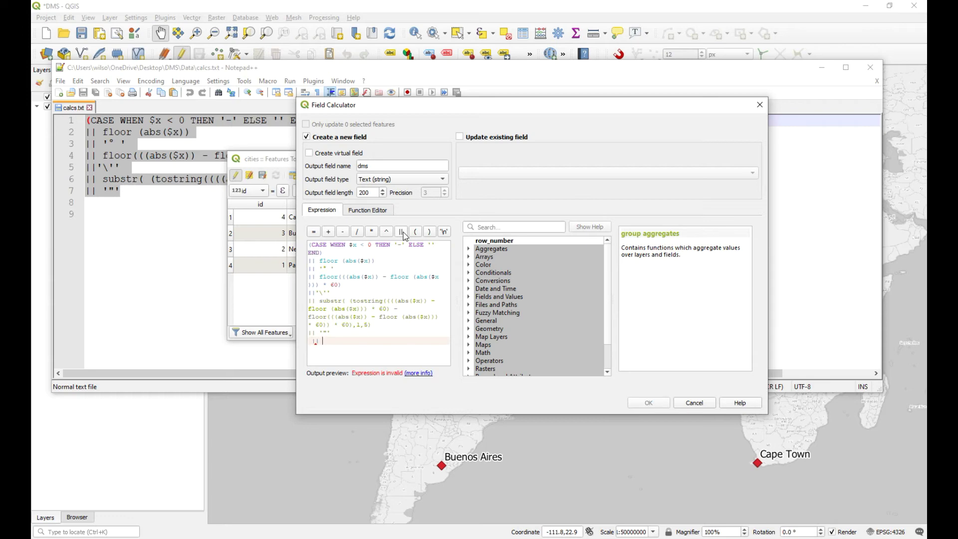
pyautogui.write("' , '")
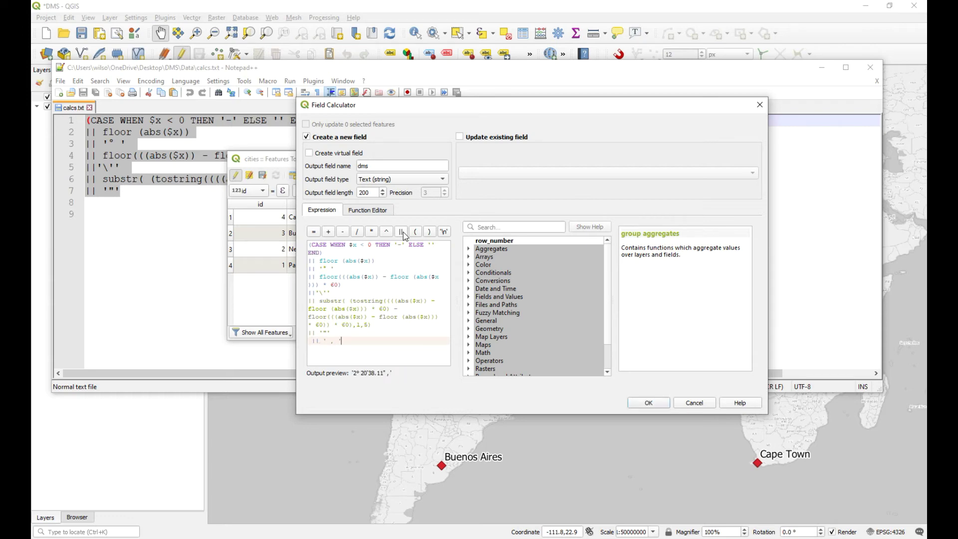
pyautogui.click(402, 231)
pyautogui.press('Return')
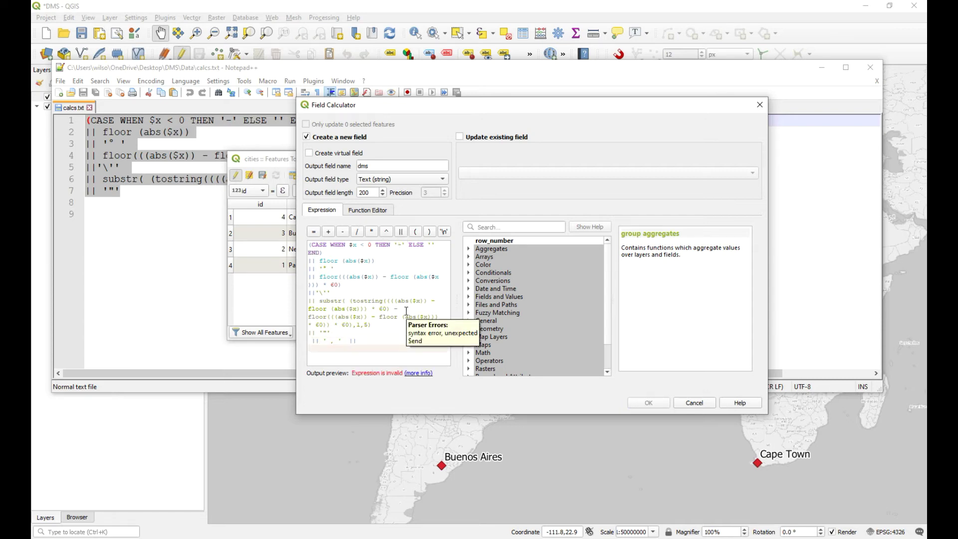
pyautogui.hotkey('ctrl', 'v')
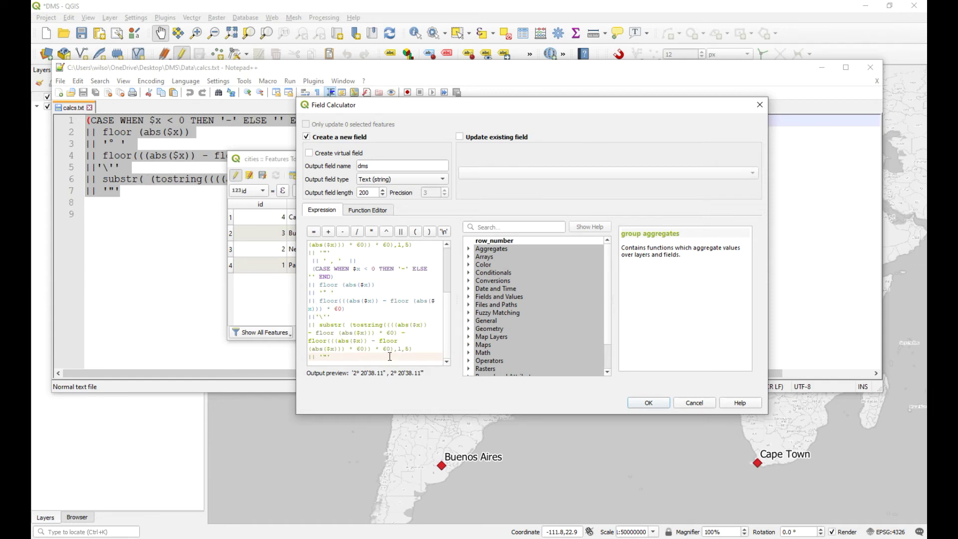
# Step: Change $x to $y in the copy's CASE, degrees and minutes lines
pyautogui.click(361, 269)
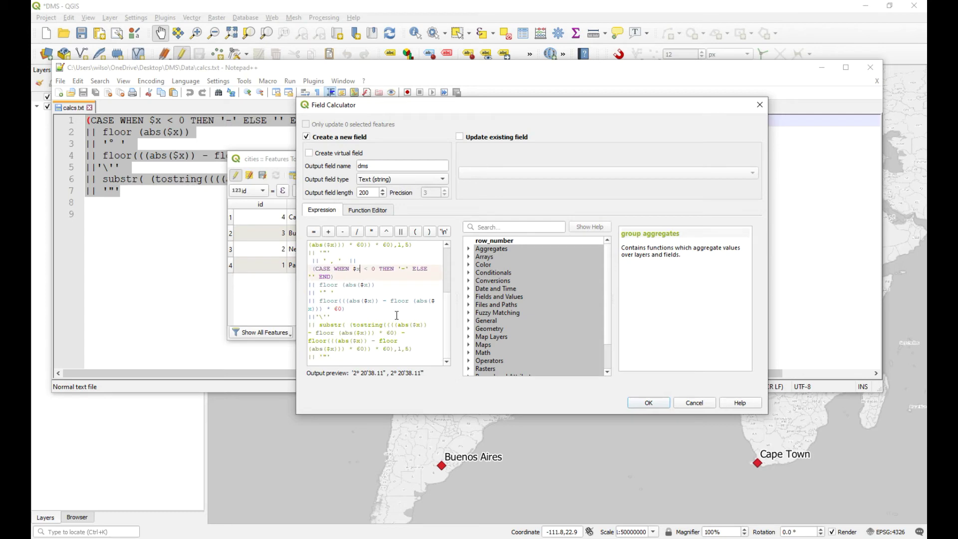
pyautogui.press('BackSpace')
pyautogui.write('y')
pyautogui.click(368, 285)
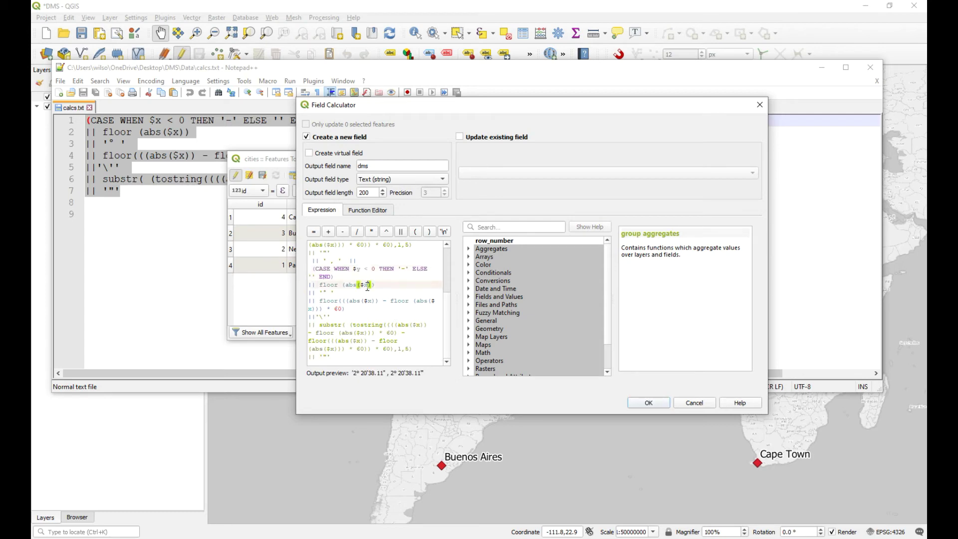
pyautogui.press('BackSpace')
pyautogui.write('y')
pyautogui.click(372, 300)
pyautogui.press('BackSpace')
pyautogui.write('y')
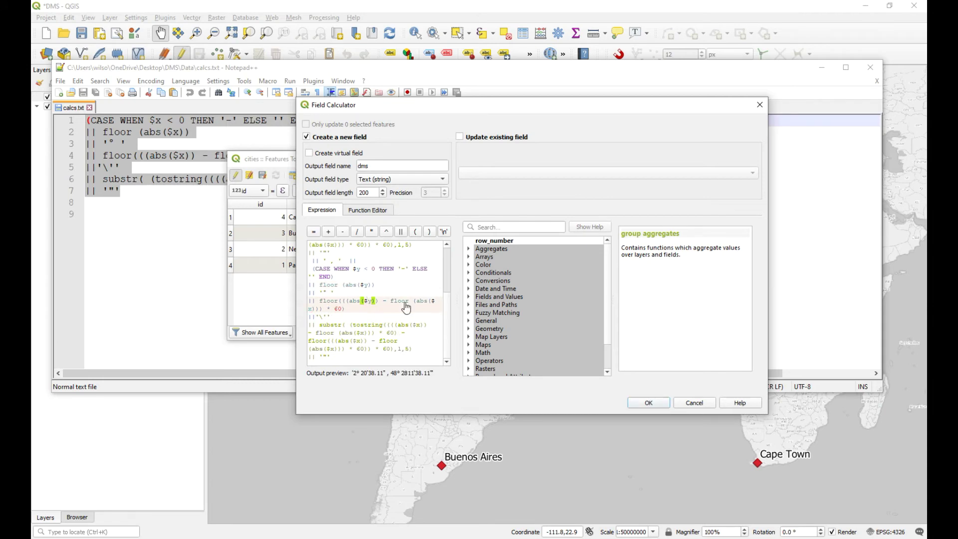
pyautogui.click(310, 308)
pyautogui.press('BackSpace')
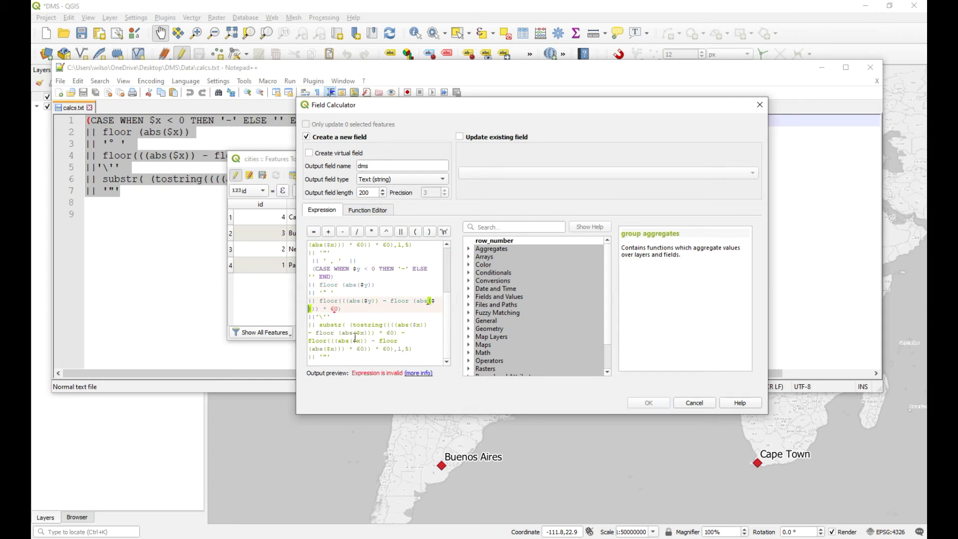
pyautogui.write('y')
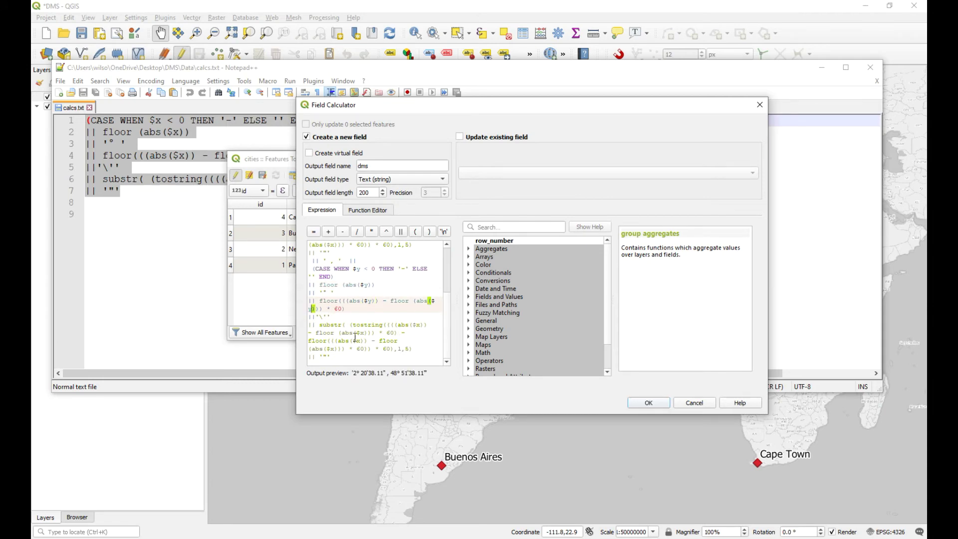
# Step: Change the remaining $x references in the copy's seconds lines to $y
pyautogui.click(421, 325)
pyautogui.press('BackSpace')
pyautogui.write('y')
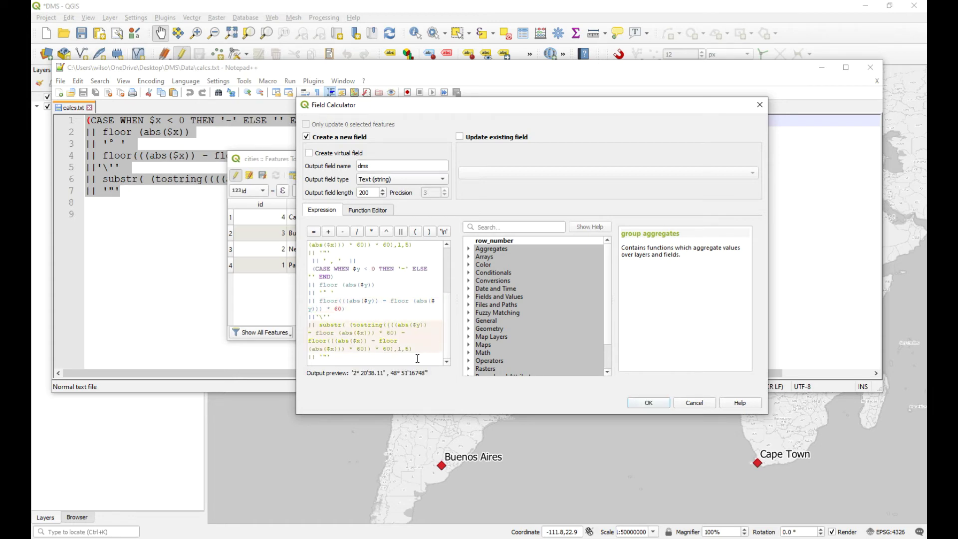
pyautogui.click(359, 333)
pyautogui.press('Delete')
pyautogui.write('y')
pyautogui.click(359, 342)
pyautogui.press('Delete')
pyautogui.write('y')
pyautogui.click(338, 349)
pyautogui.press('Delete')
pyautogui.write('y')
# Step: Run the calculation, widen the dms column, save the edits and close the table
pyautogui.click(649, 403)
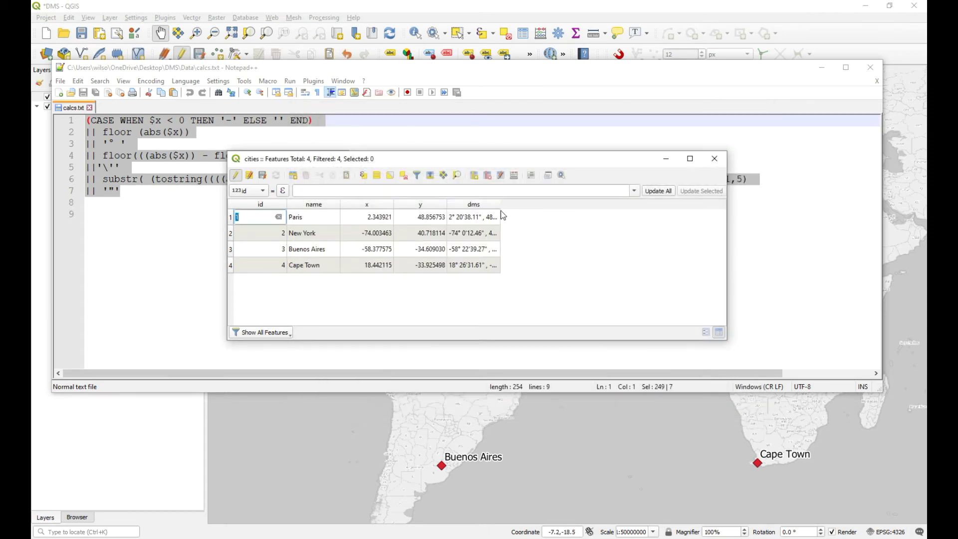
pyautogui.moveTo(500, 205); pyautogui.dragTo(606, 208)
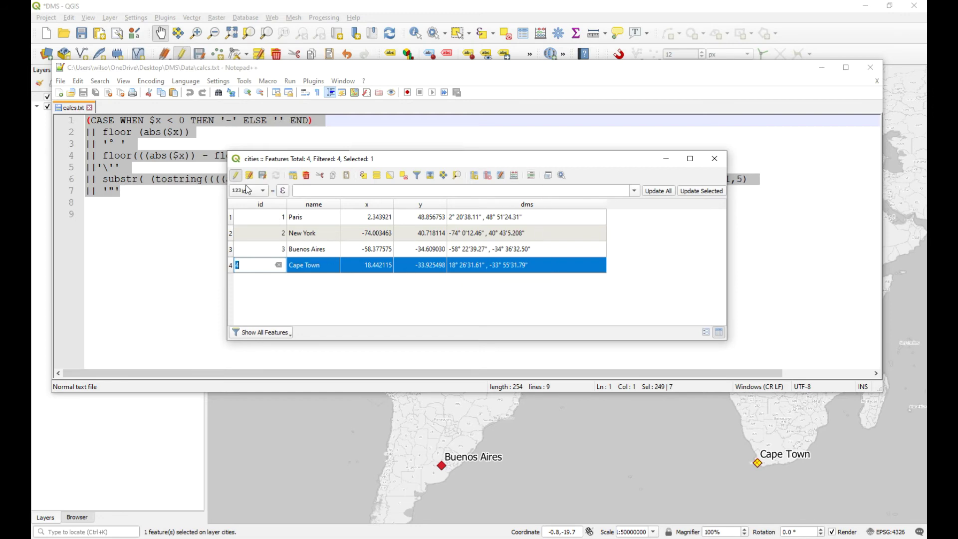
pyautogui.click(235, 176)
pyautogui.click(447, 279)
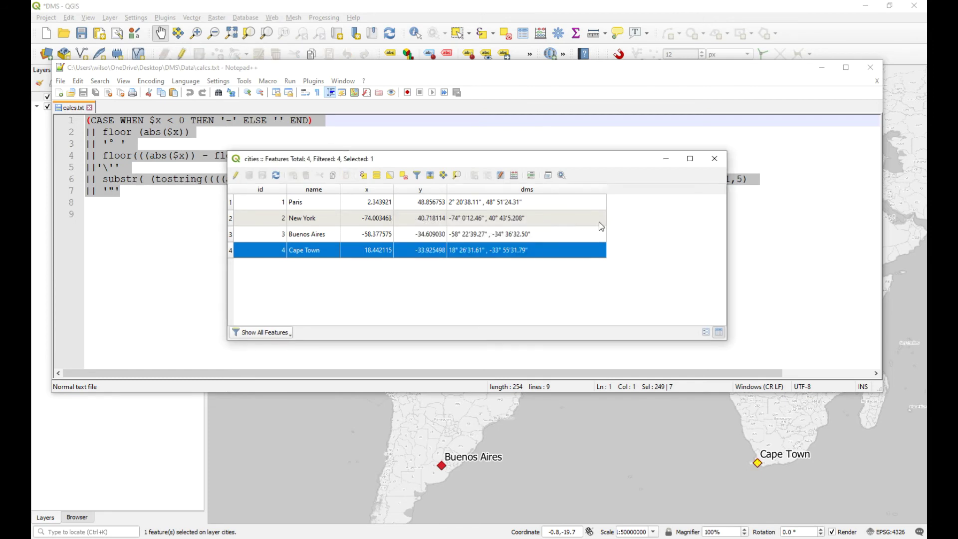
pyautogui.click(714, 159)
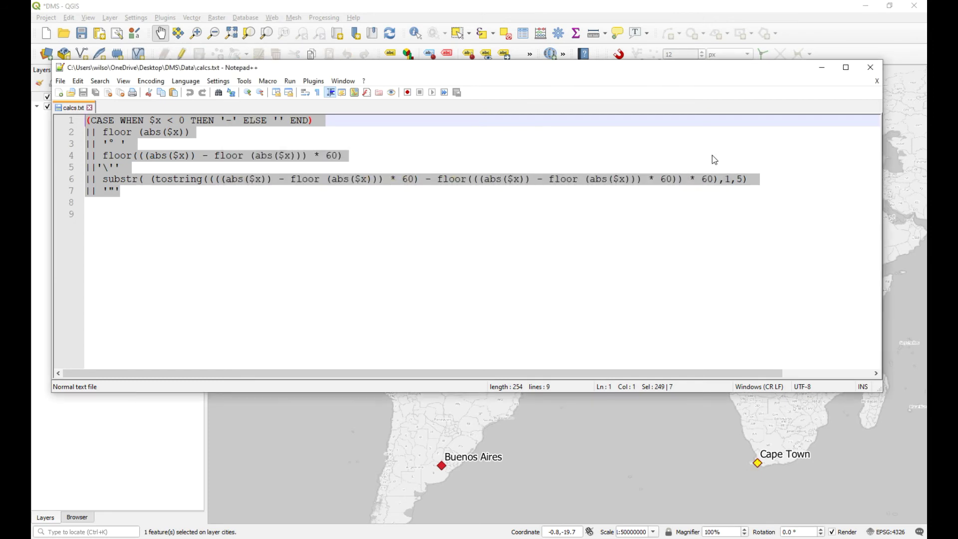
# Step: Close Notepad++, clear the Cape Town selection, and bring up the plugin manager's All plugins list
pyautogui.click(875, 74)
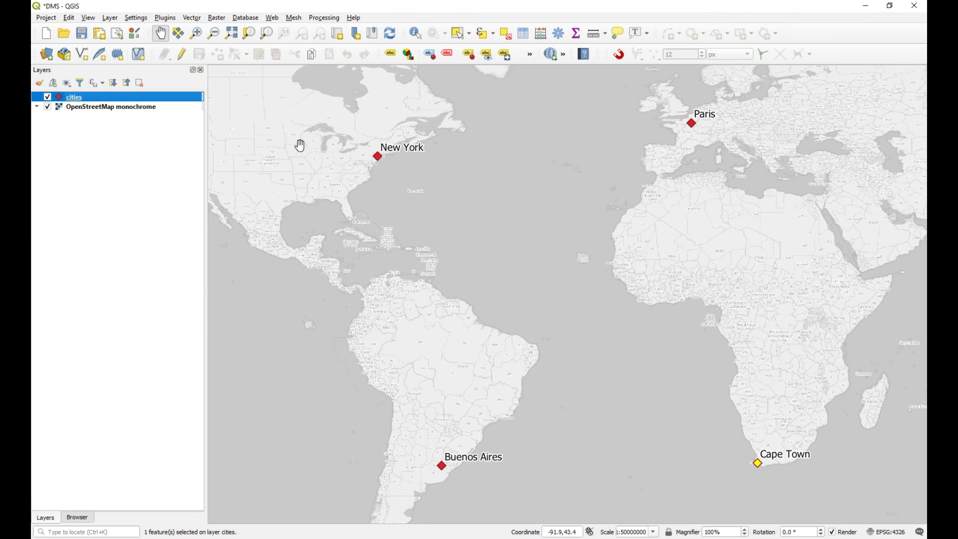
pyautogui.click(504, 54)
pyautogui.click(163, 20)
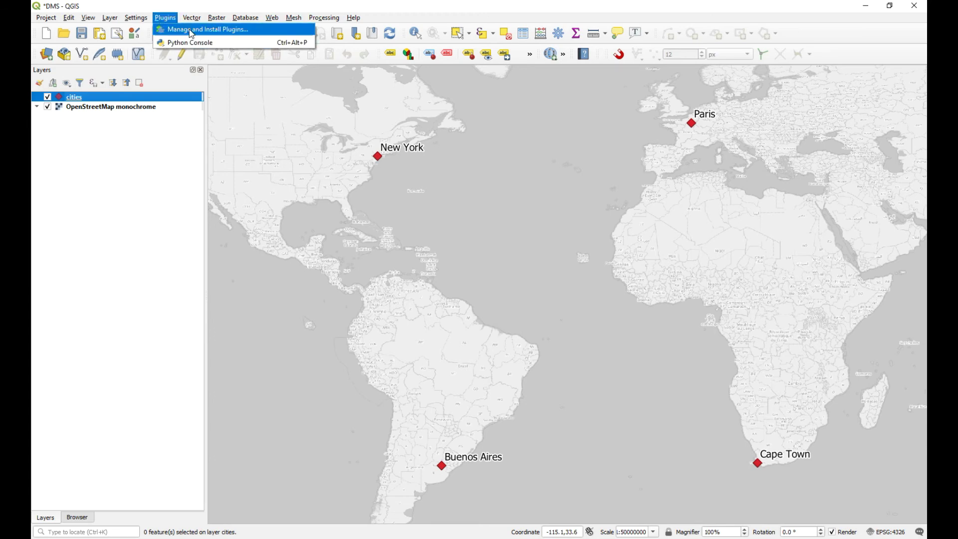
pyautogui.click(192, 35)
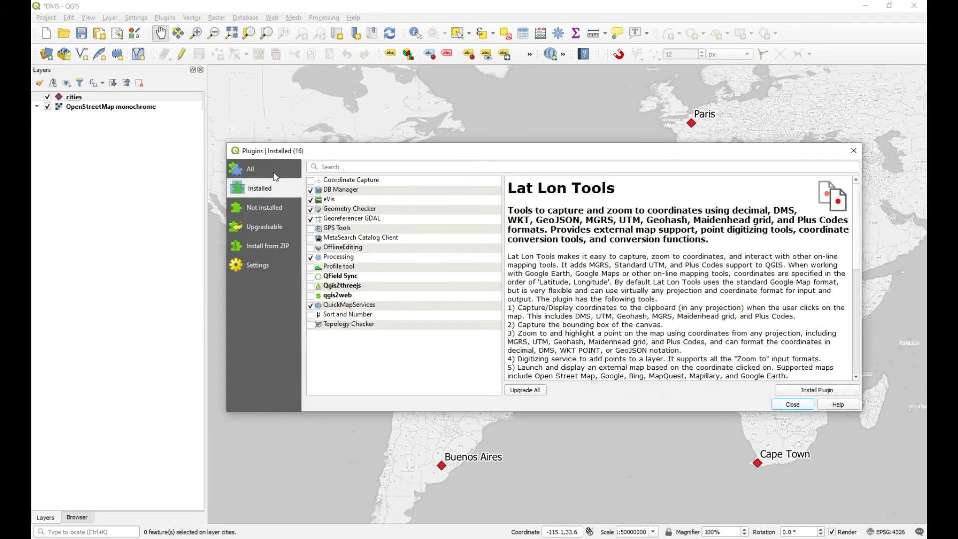
pyautogui.click(282, 173)
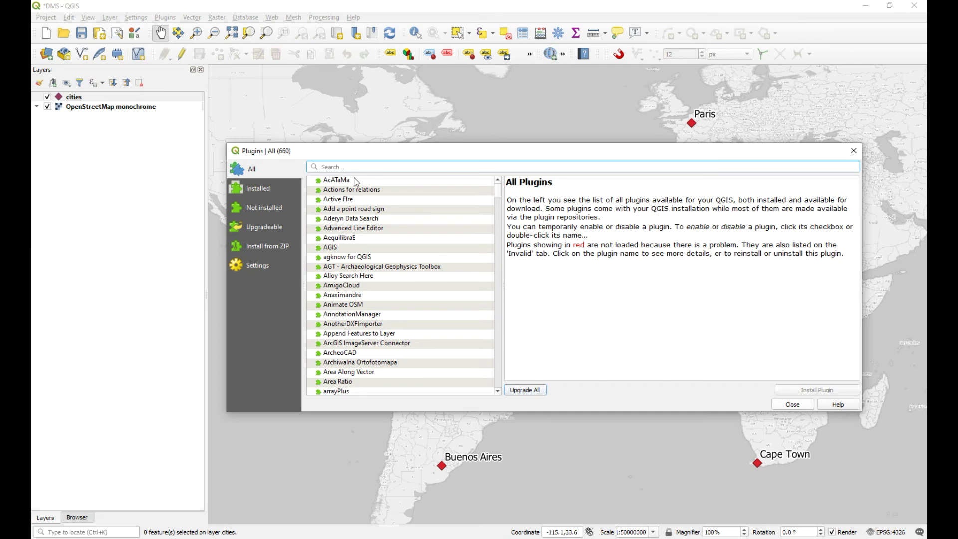
# Step: Search the plugin list for 'lat lon', correcting the typos in the search text
pyautogui.write('lat')
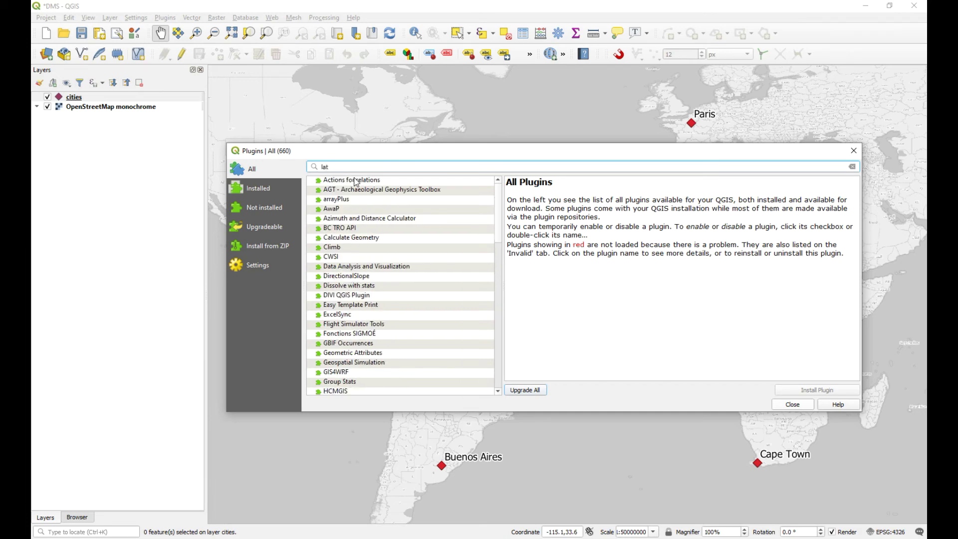
pyautogui.doubleClick(337, 167)
pyautogui.write('lon ta')
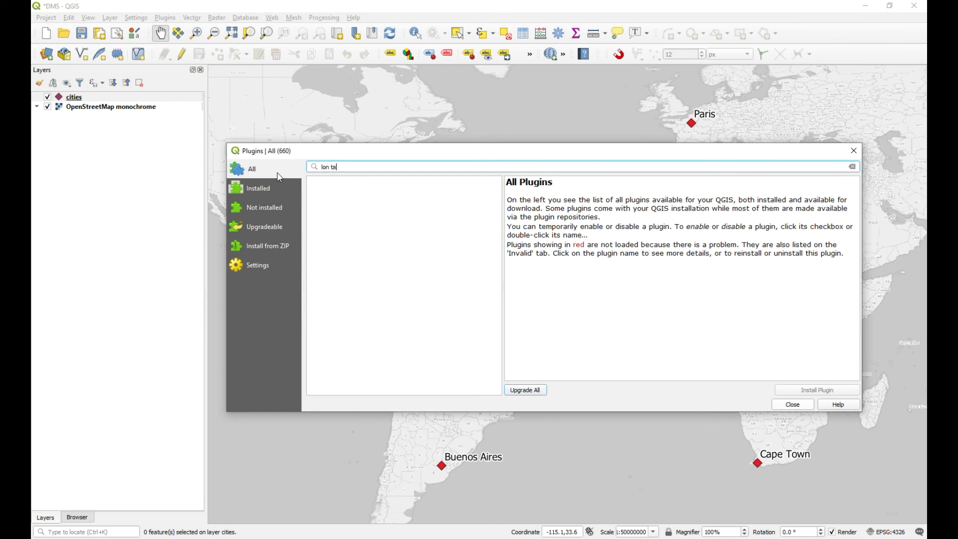
pyautogui.press('BackSpace')
pyautogui.press('BackSpace')
pyautogui.write('lat')
pyautogui.moveTo(350, 167); pyautogui.dragTo(302, 164)
pyautogui.write('lay lon')
pyautogui.click(262, 190)
pyautogui.click(261, 168)
pyautogui.click(359, 169)
pyautogui.press('Left')
pyautogui.press('Right')
pyautogui.press('Right')
pyautogui.press('Delete')
pyautogui.press('Delete')
pyautogui.write('t')
# Step: Install the Lat Lon Tools plugin and close the plugin manager
pyautogui.click(319, 181)
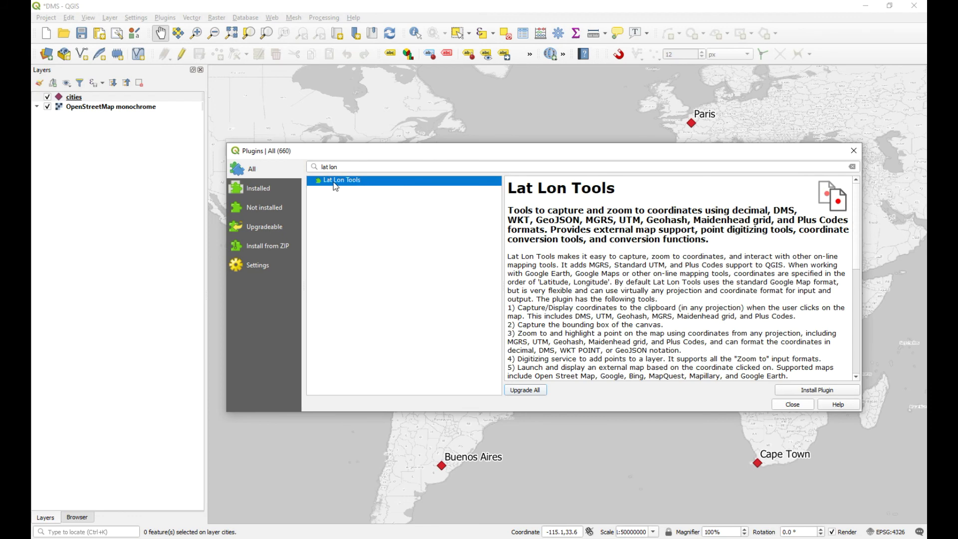
pyautogui.click(794, 392)
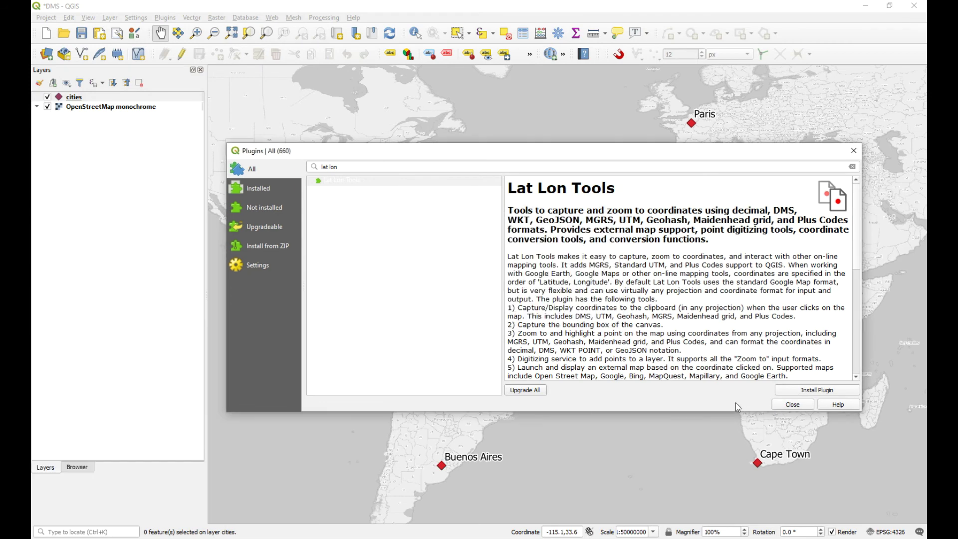
pyautogui.click(794, 406)
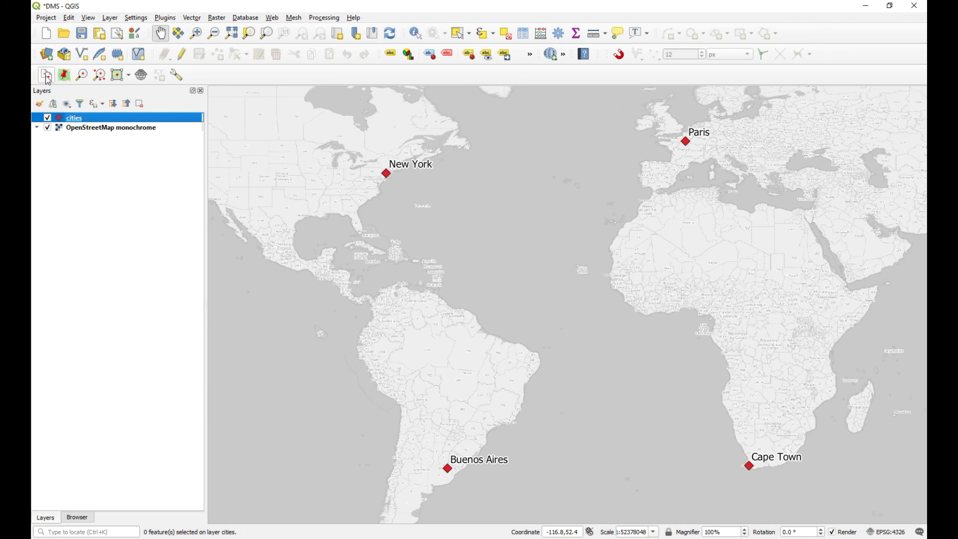
# Step: Launch Lat Lon Tools' Conversions > Point layer to fields from the Plugins menu
pyautogui.click(168, 18)
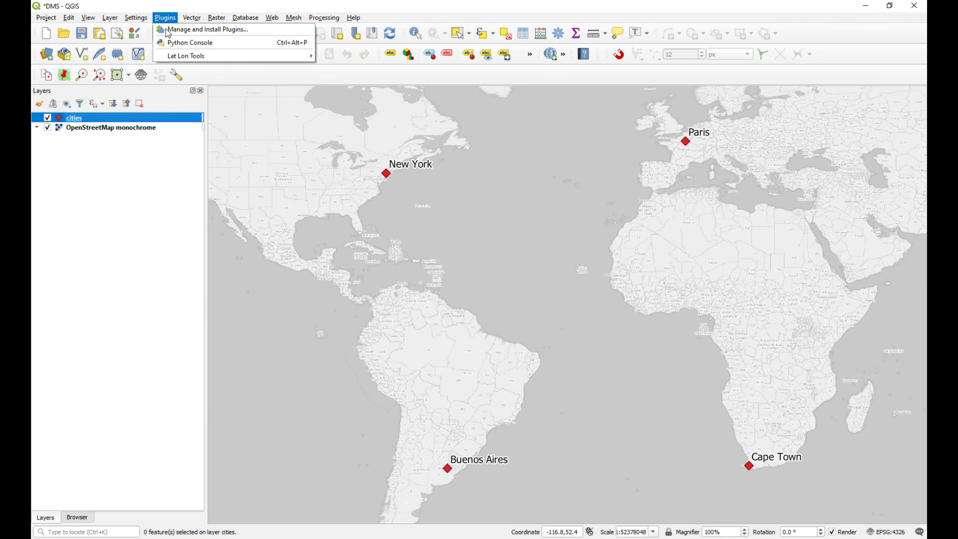
pyautogui.moveTo(202, 58)
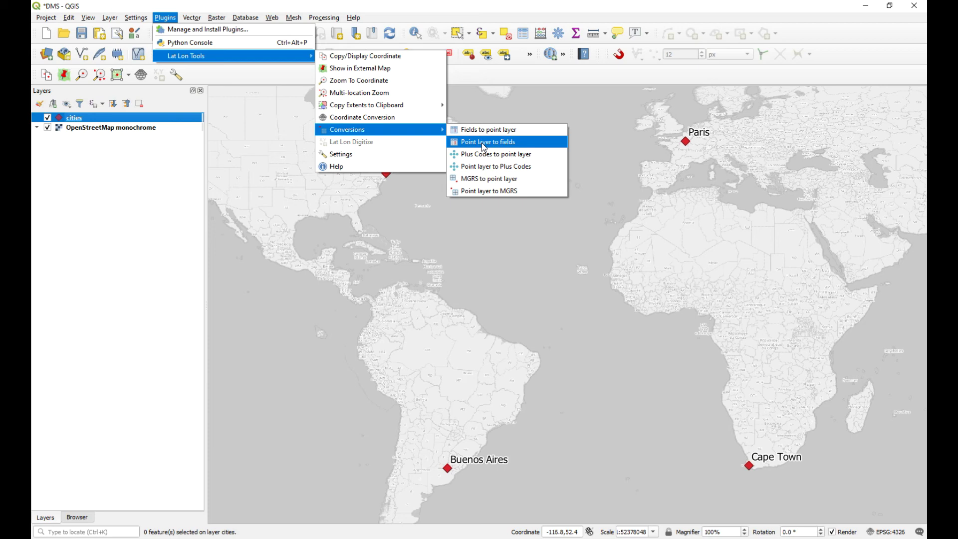
pyautogui.click(482, 144)
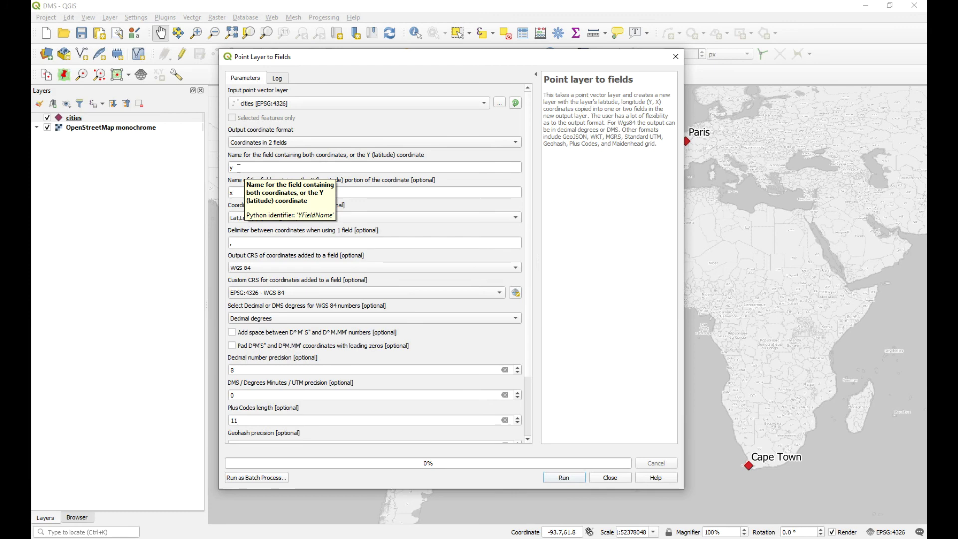
# Step: Name the output fields long and lat and set the coordinate order to Lon,Lat (X,Y)
pyautogui.doubleClick(239, 168)
pyautogui.write('long')
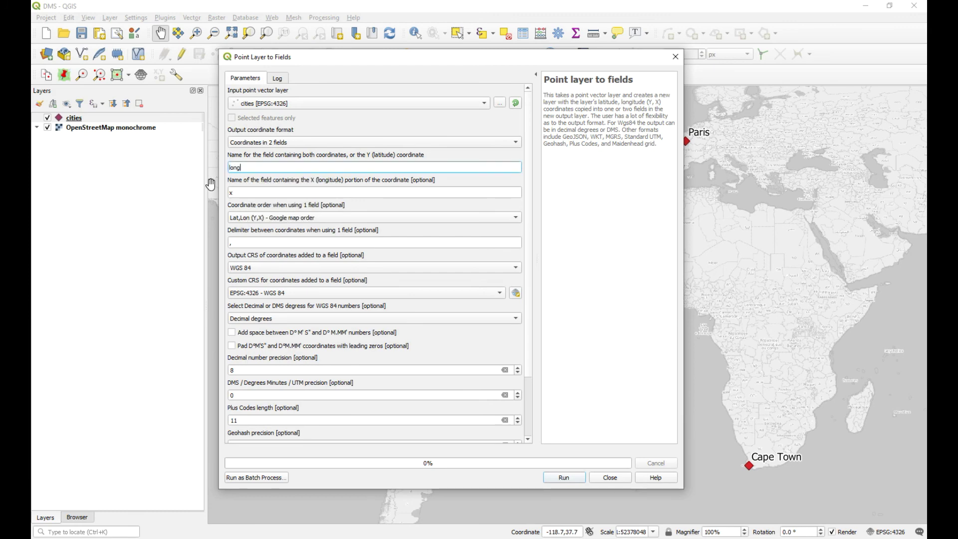
pyautogui.press('Tab')
pyautogui.write('l')
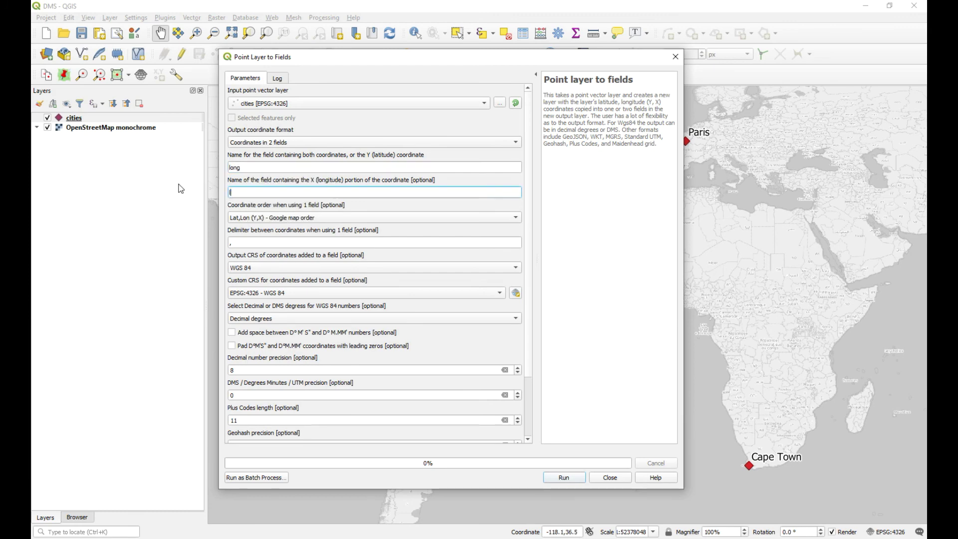
pyautogui.write('at')
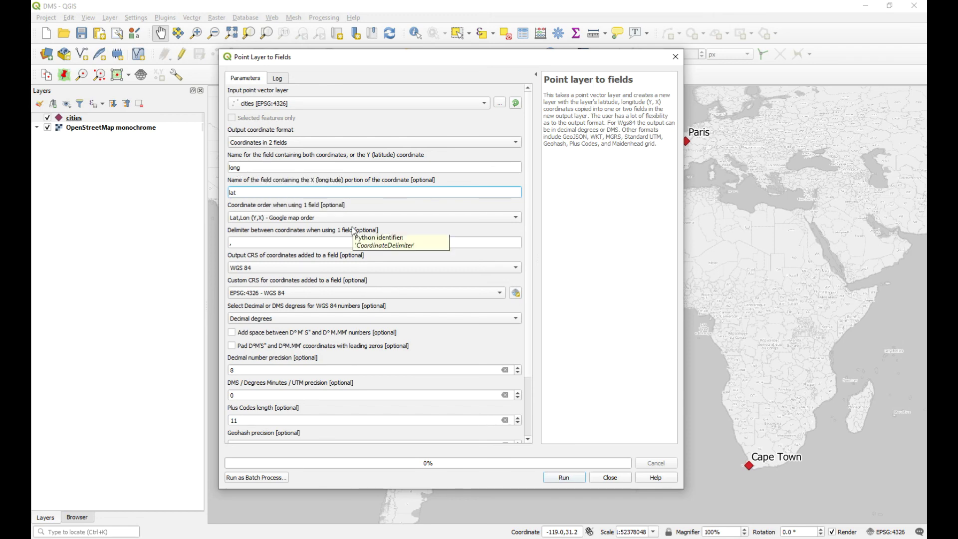
pyautogui.click(334, 219)
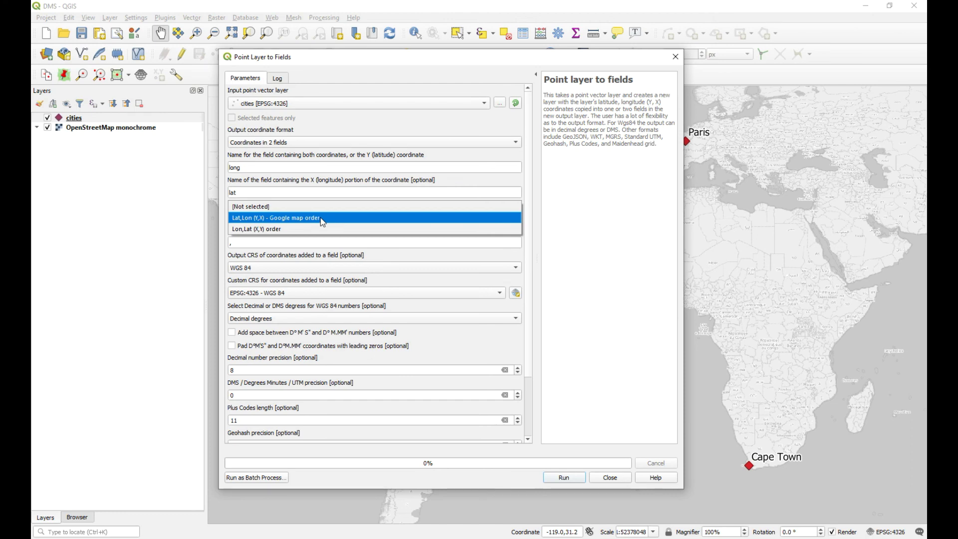
pyautogui.click(294, 230)
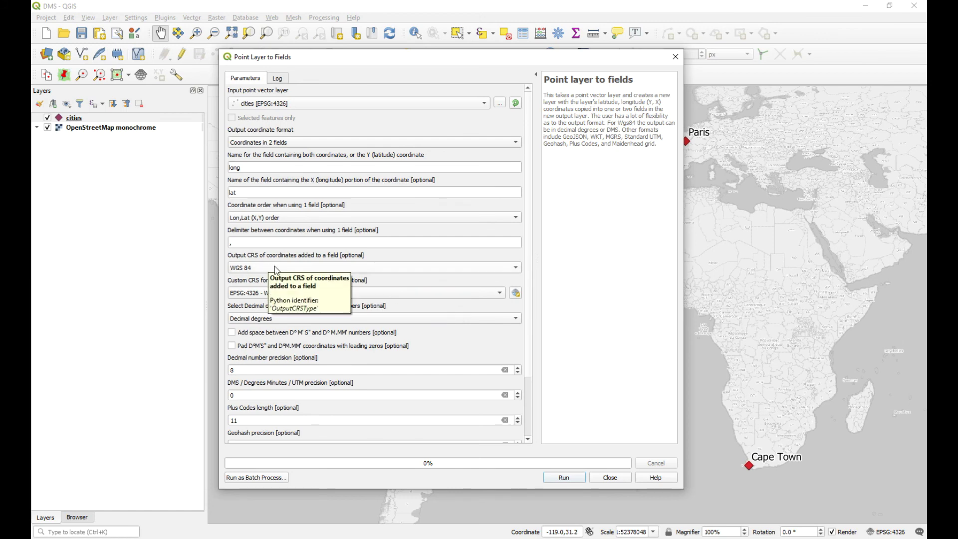
# Step: Choose spaced D°M'S" format with DMS precision 3, then run the conversion
pyautogui.click(294, 323)
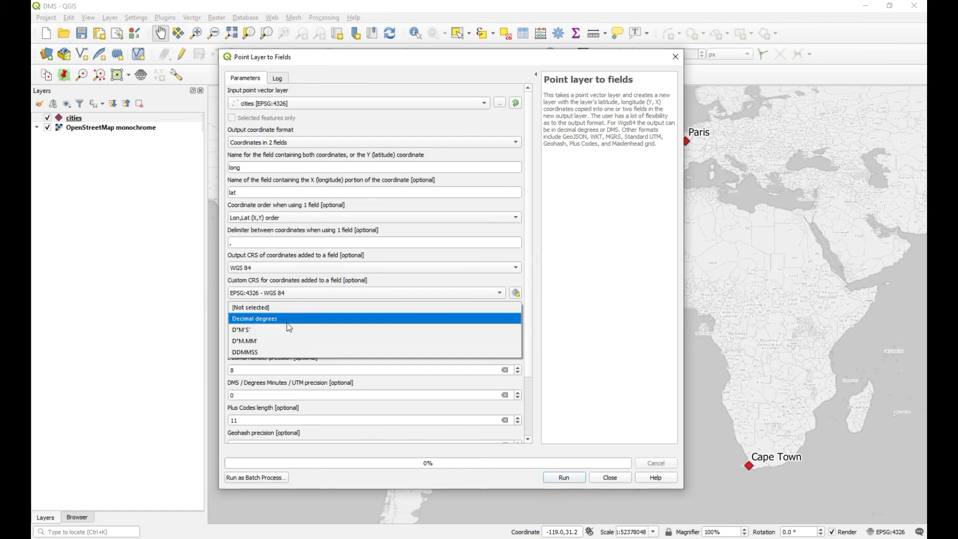
pyautogui.click(280, 333)
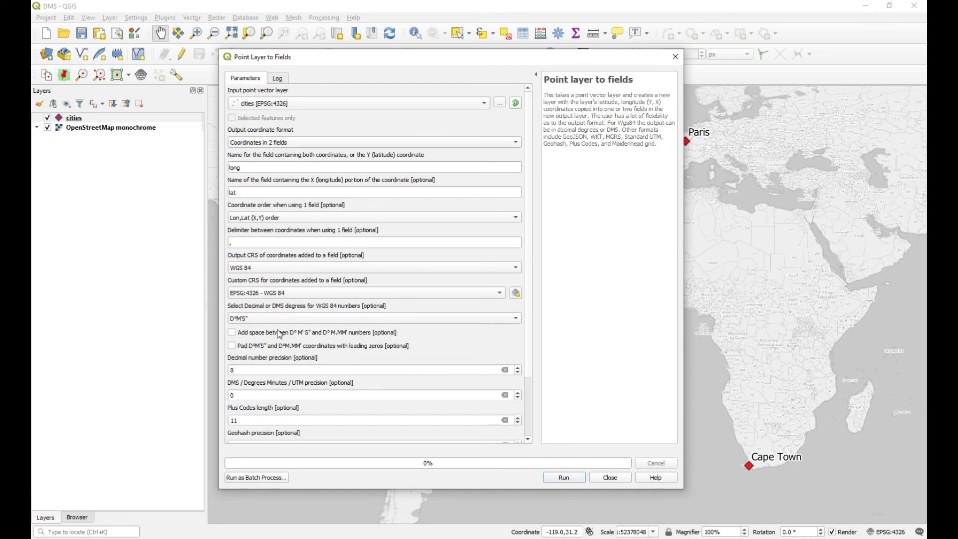
pyautogui.click(231, 332)
pyautogui.scroll(-3, 314, 321)
pyautogui.click(259, 323)
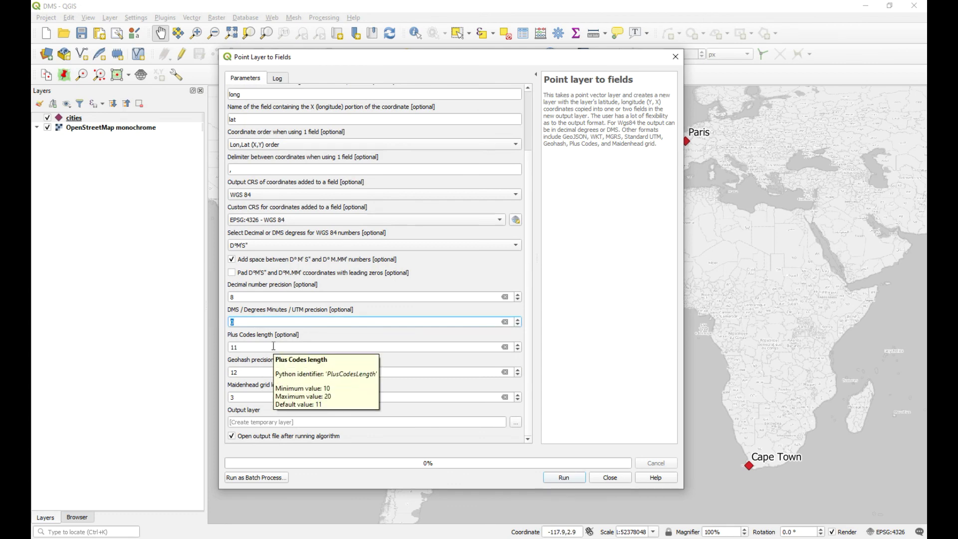
pyautogui.write('3')
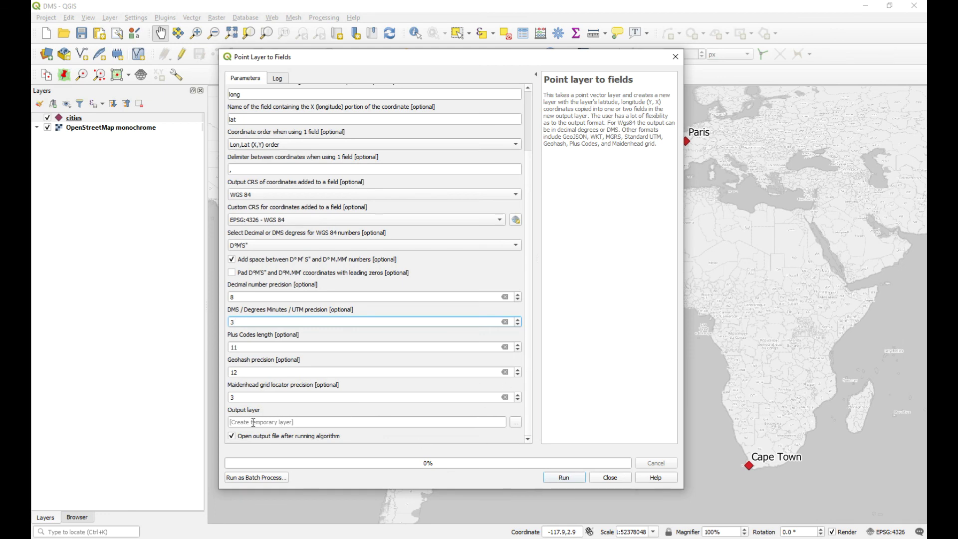
pyautogui.click(563, 478)
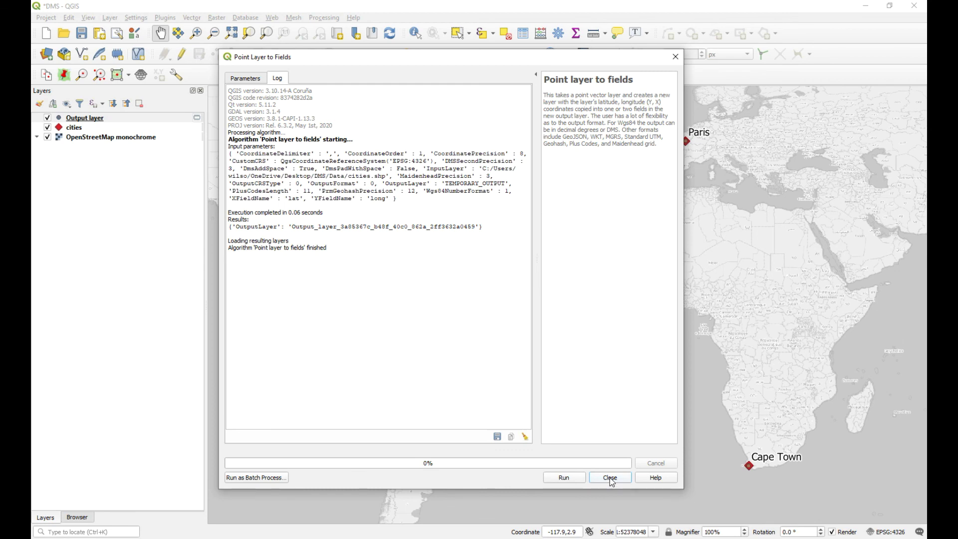
# Step: Close the conversion dialog and view the Output layer's attribute table with its long and lat columns
pyautogui.click(610, 478)
pyautogui.click(99, 121)
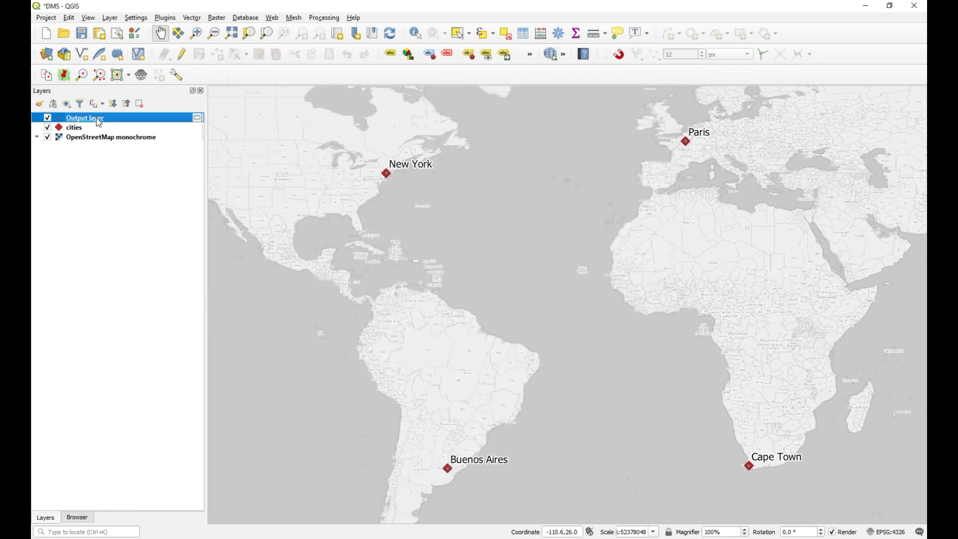
pyautogui.rightClick(99, 122)
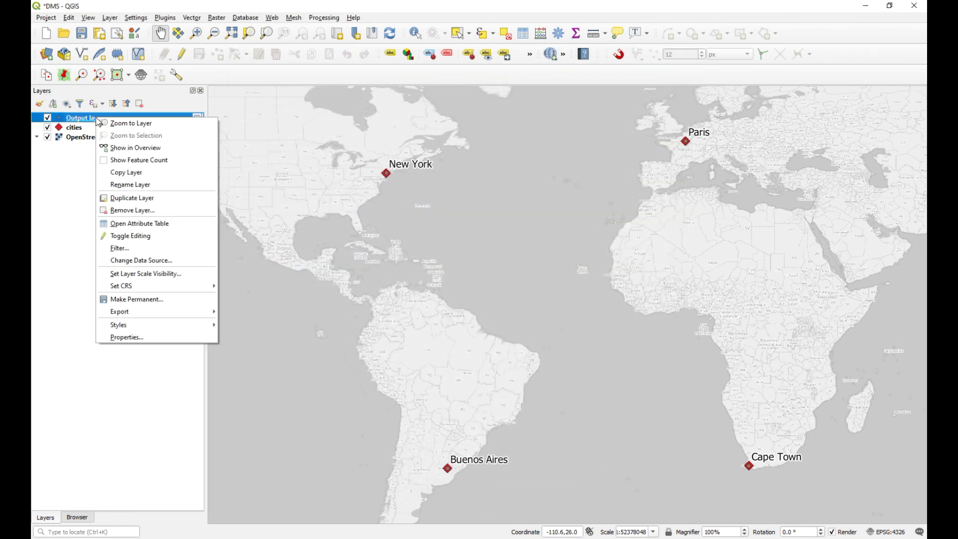
pyautogui.click(177, 224)
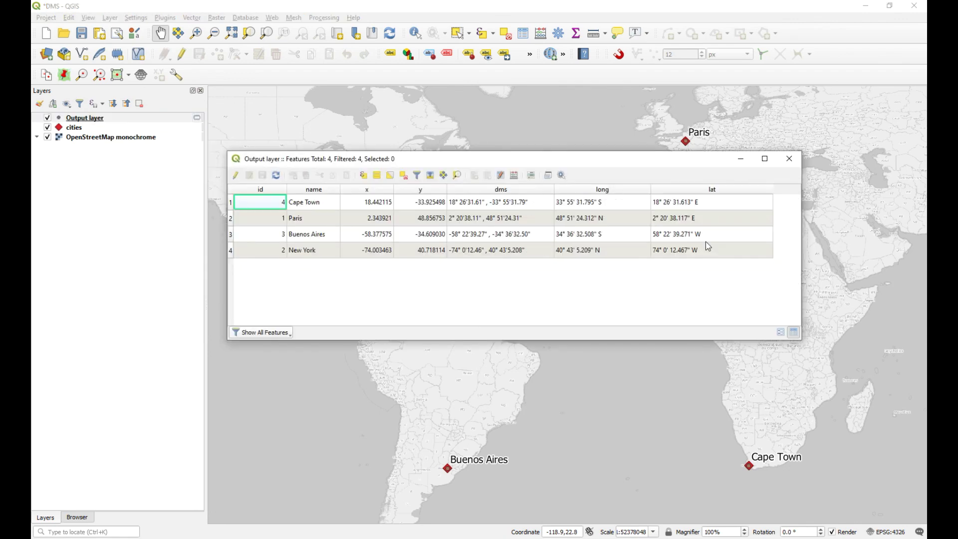